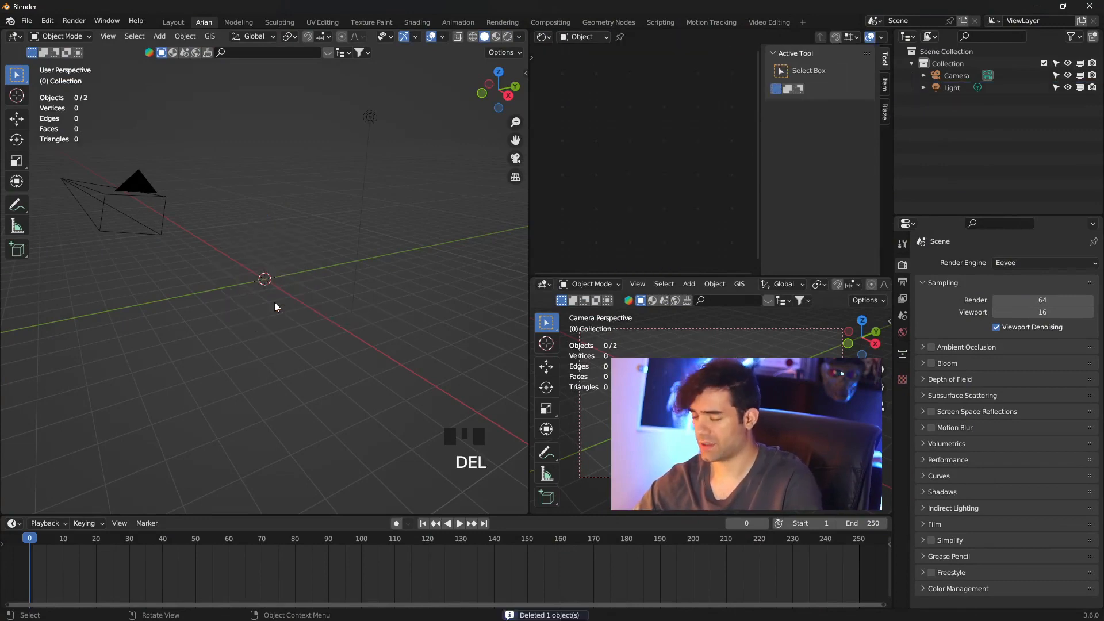
# Step: Add a mesh plane at the origin in front view and scale it up about 5.88 times
pyautogui.press('KP_1')
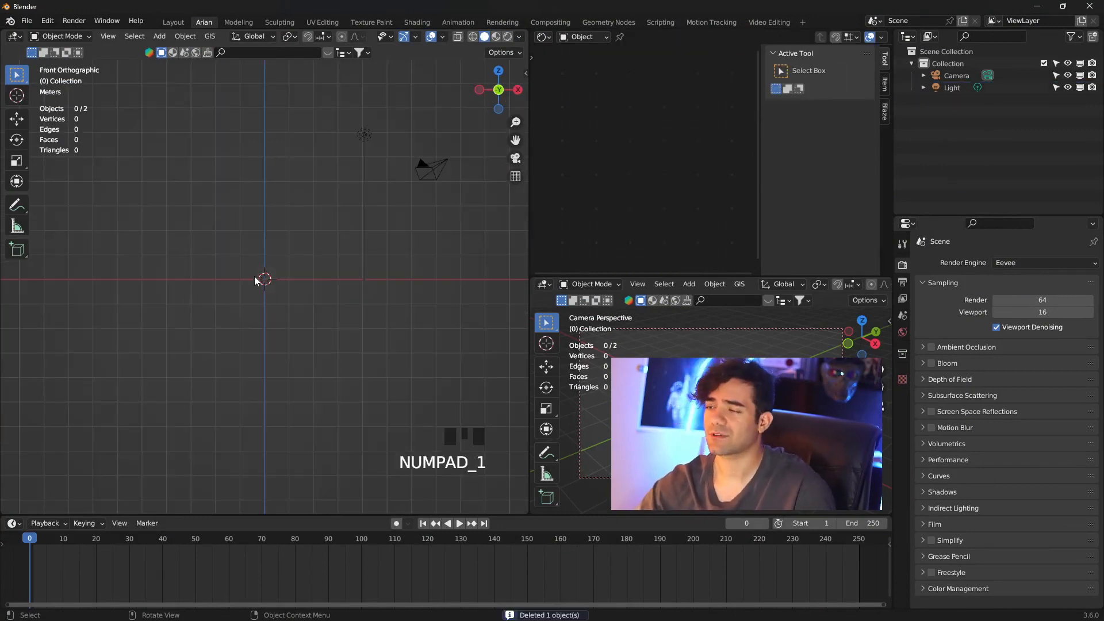
pyautogui.hotkey('shift', 'a')
pyautogui.moveTo(188, 237)
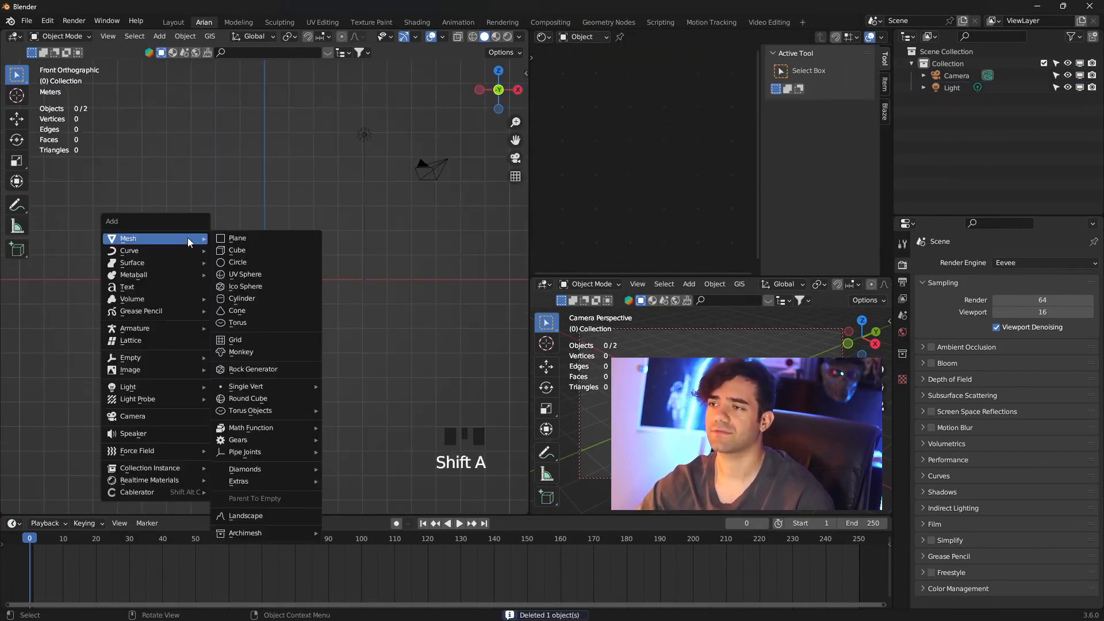
pyautogui.click(264, 237)
pyautogui.press('s')
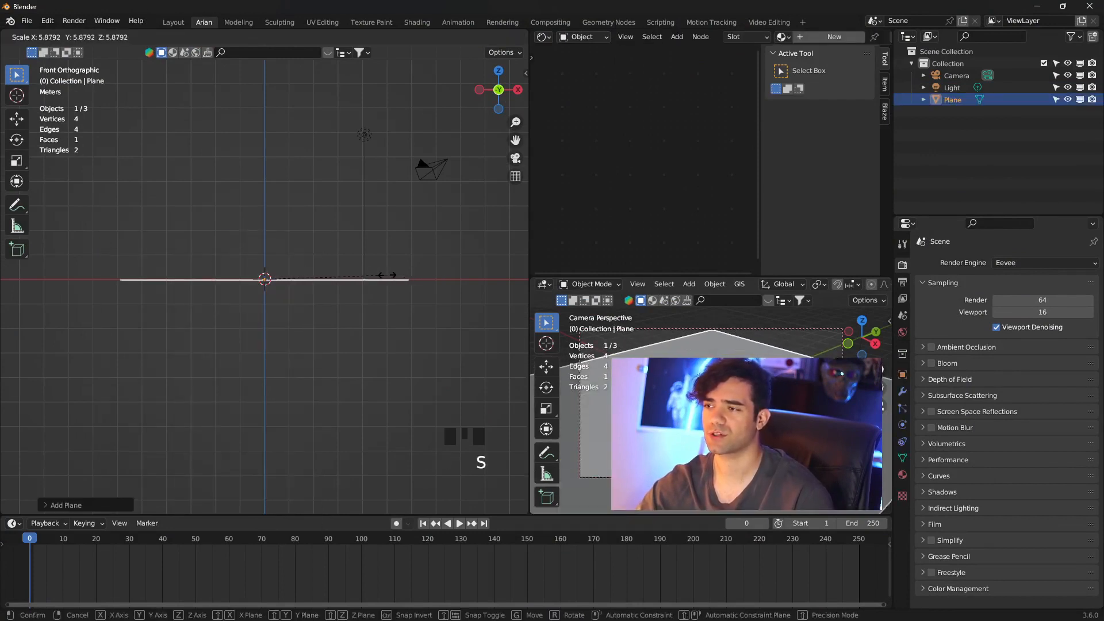
pyautogui.click(388, 275)
# Step: Rotate the plane 90° about the global X axis so it stands upright
pyautogui.press('r')
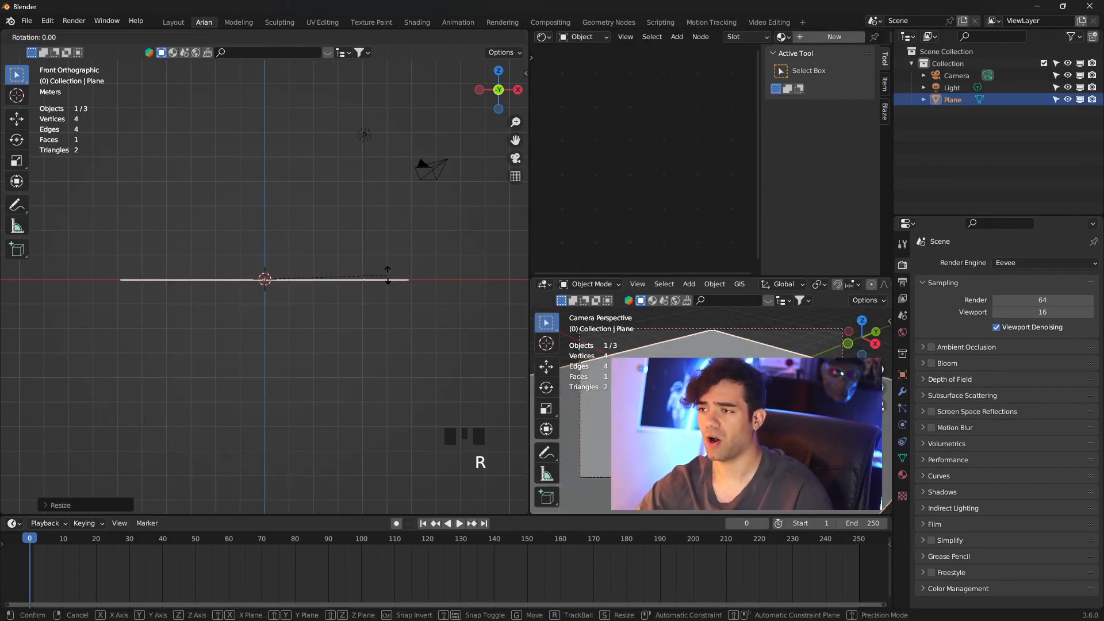
pyautogui.write('x')
pyautogui.write('90')
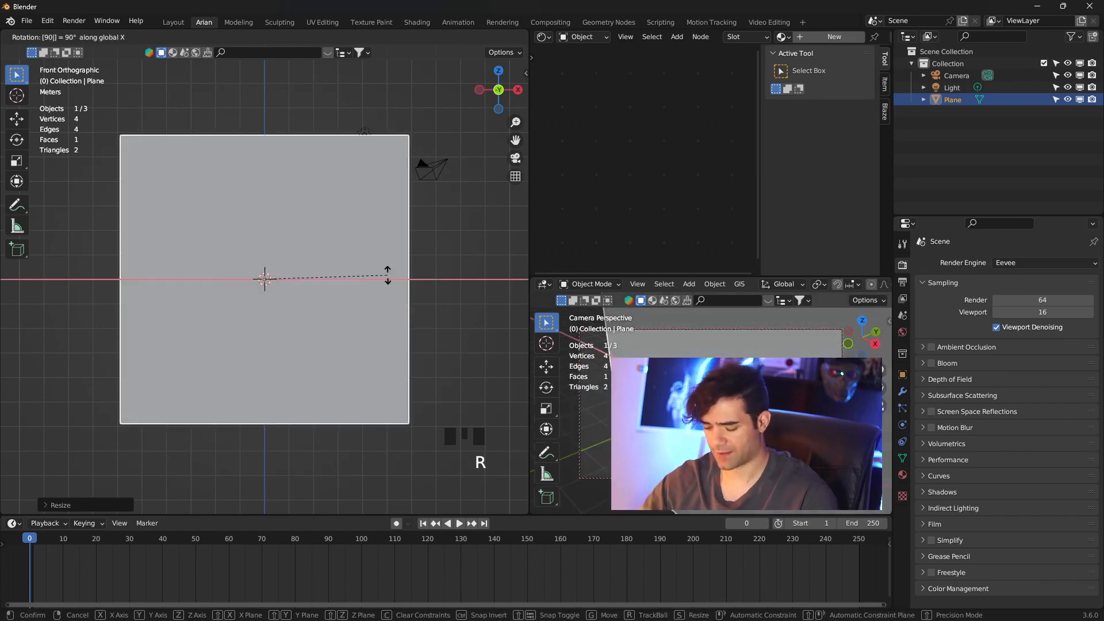
pyautogui.press('Return')
# Step: Narrow the plane along the X axis into a portrait rectangle, then enlarge it slightly overall
pyautogui.press('s')
pyautogui.press('x')
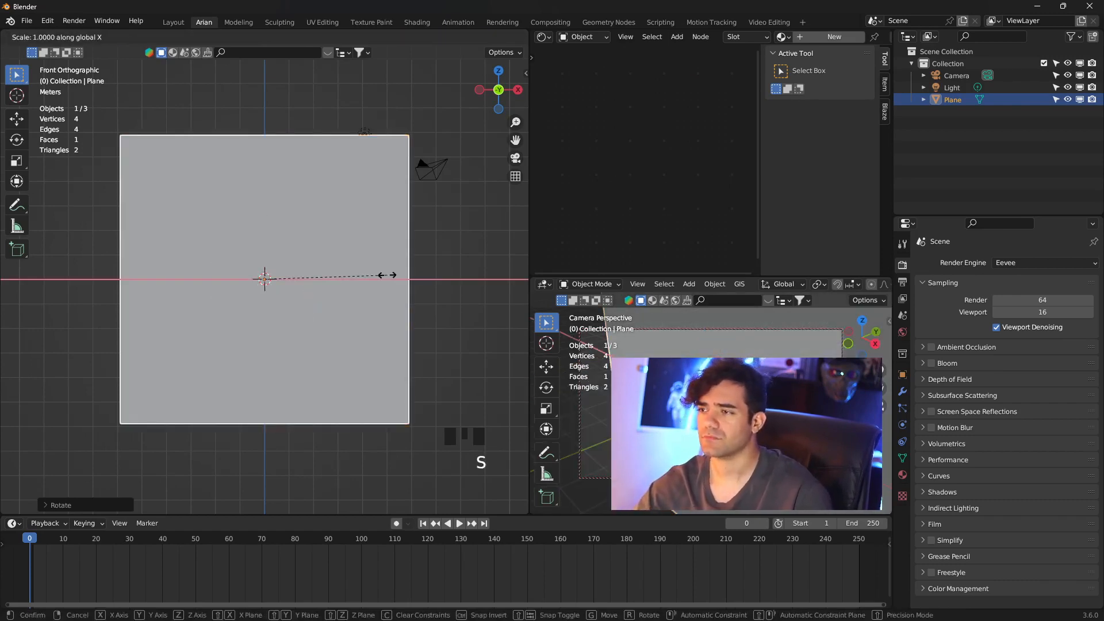
pyautogui.click(356, 280)
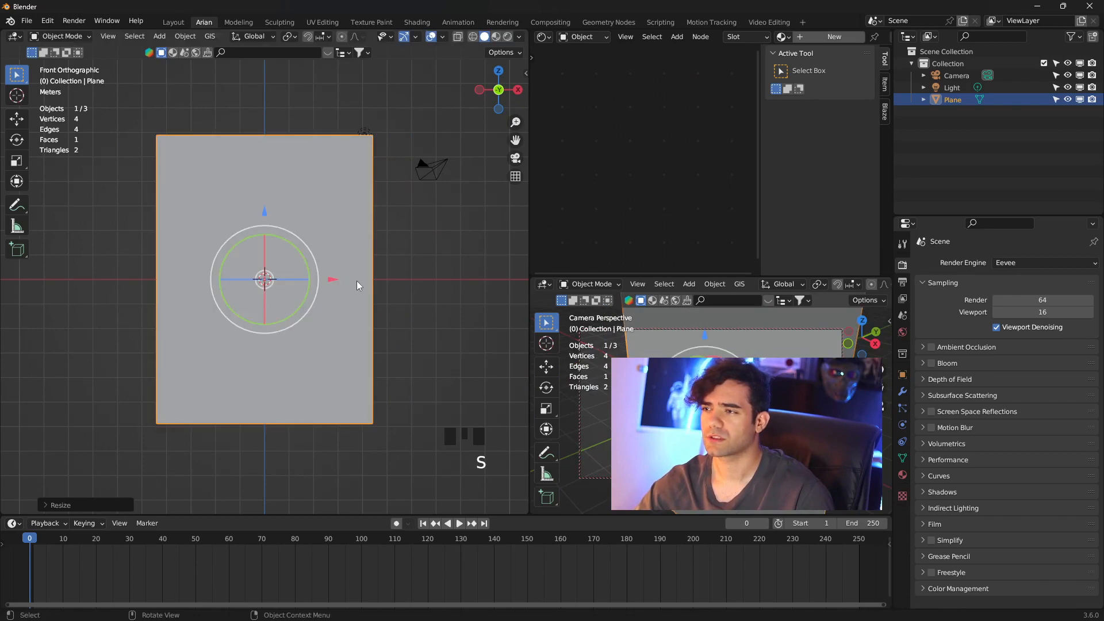
pyautogui.press('s')
pyautogui.press('x')
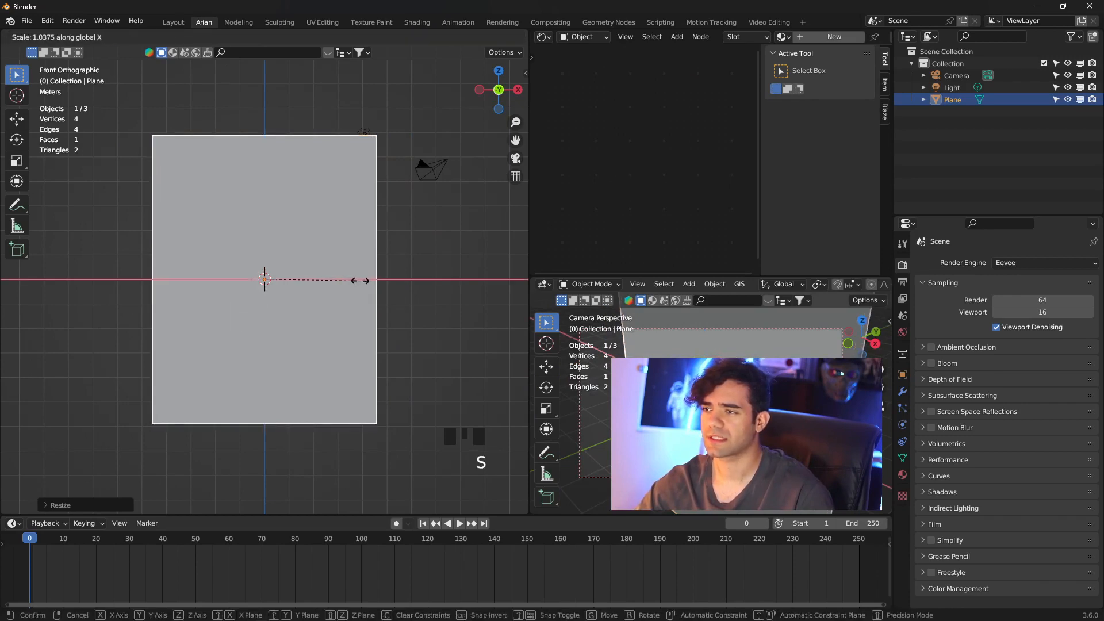
pyautogui.click(360, 281)
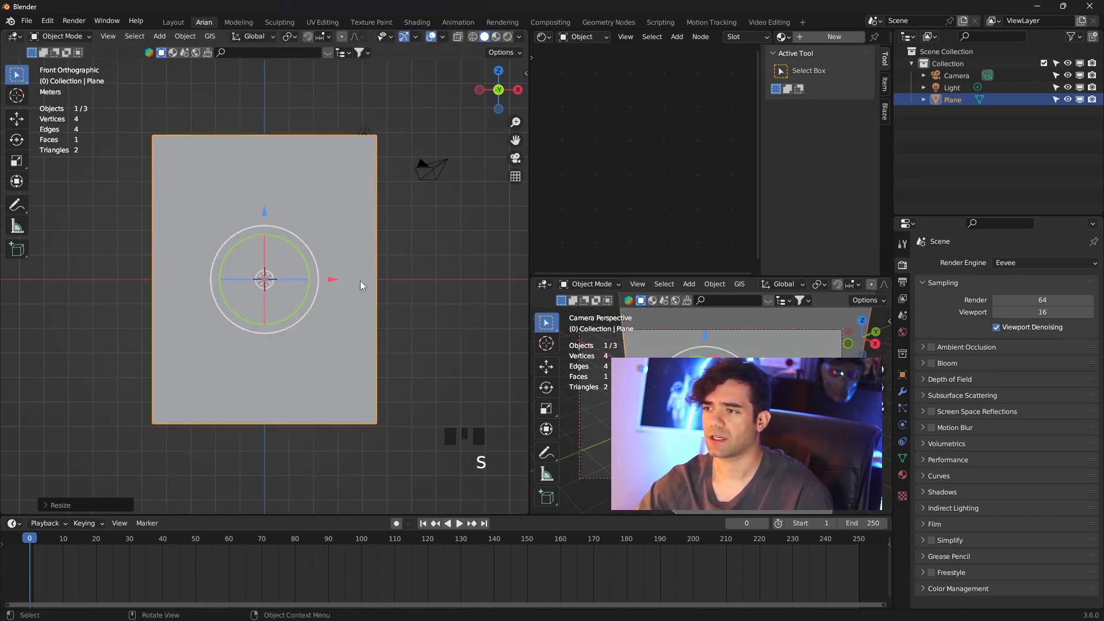
pyautogui.press('s')
pyautogui.click(362, 281)
# Step: Enter Edit Mode and add 45 horizontal loop cuts across the plane
pyautogui.press('Tab')
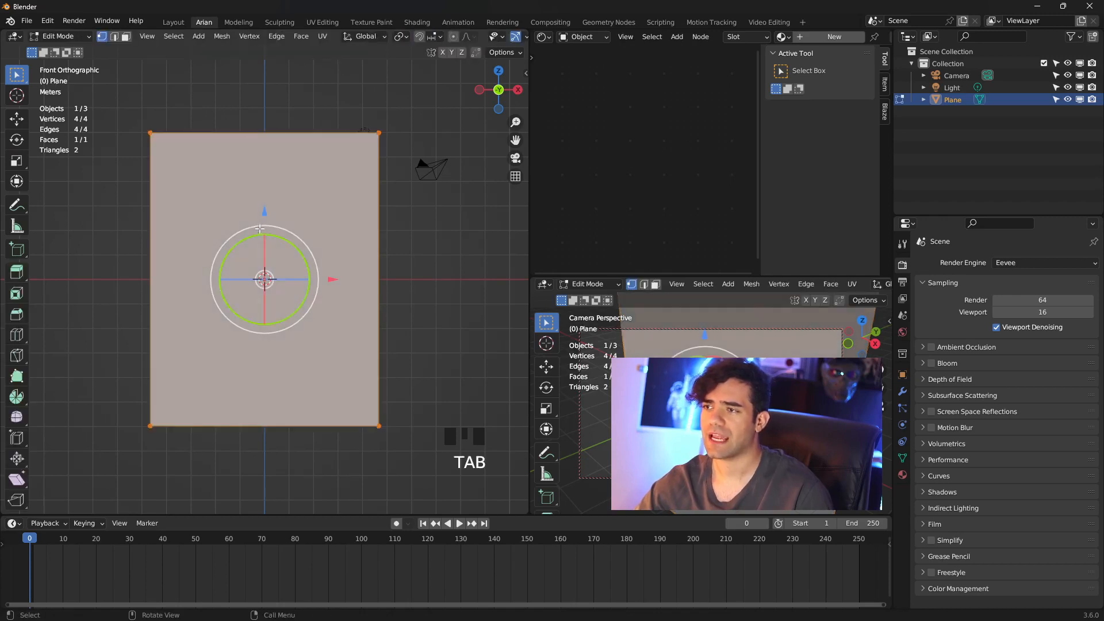
pyautogui.click(16, 335)
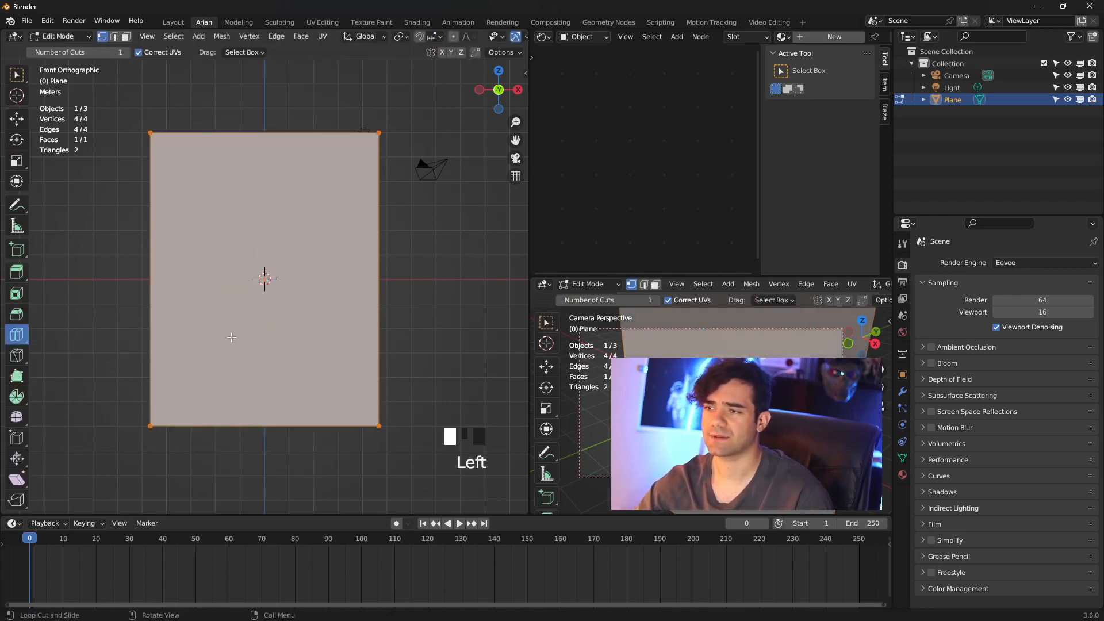
pyautogui.doubleClick(362, 279)
pyautogui.click(122, 506)
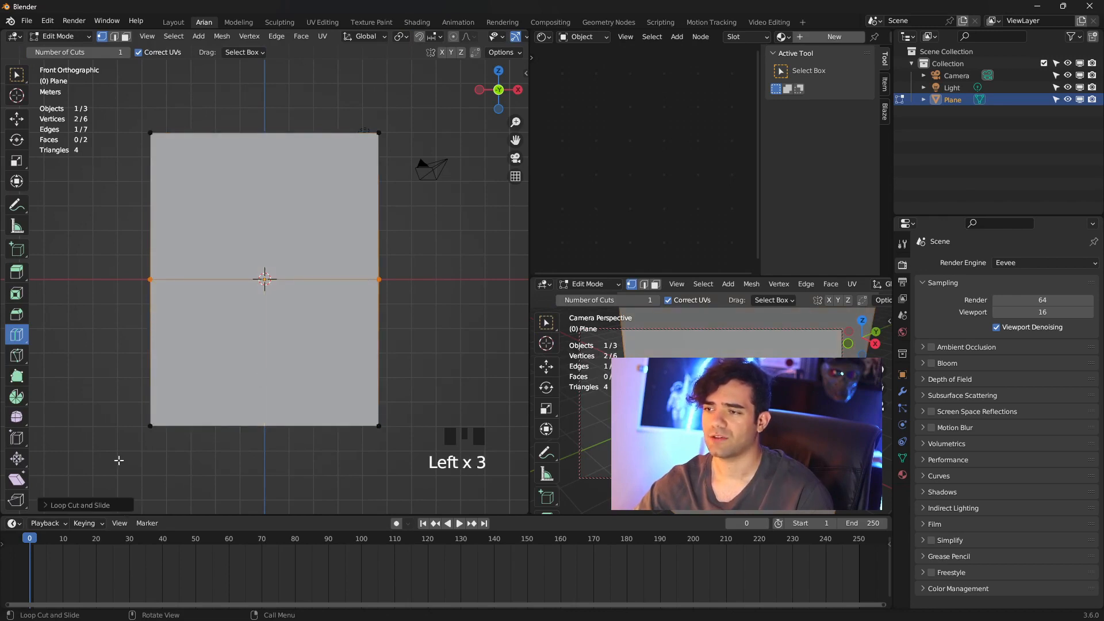
pyautogui.click(63, 508)
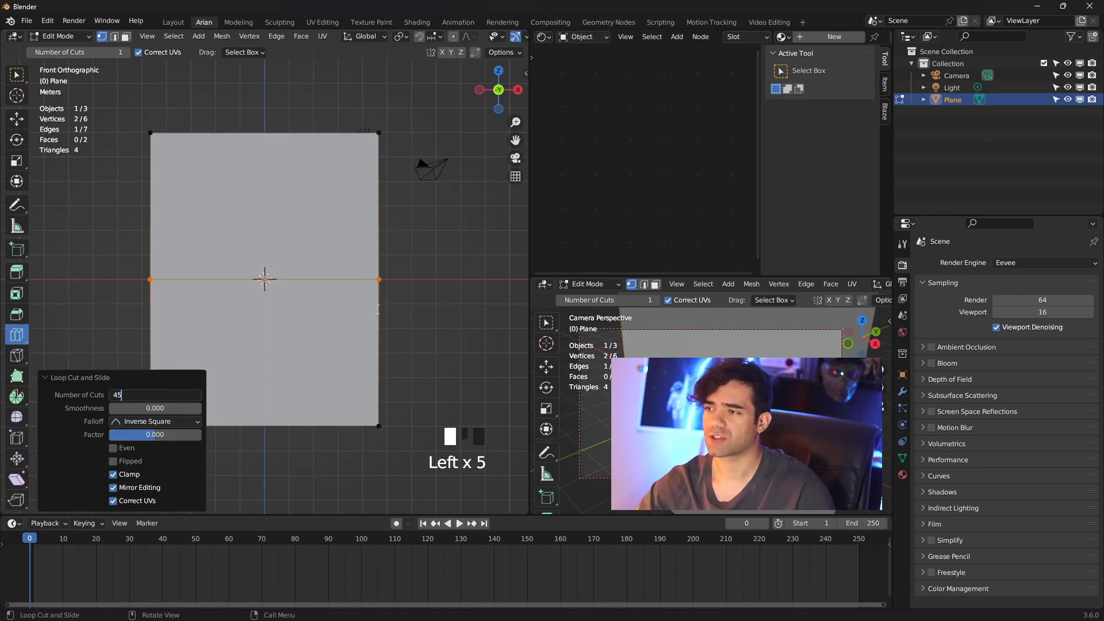
pyautogui.press('Return')
# Step: Add 45 vertical loop cuts to the plane to form a dense grid
pyautogui.click(270, 260)
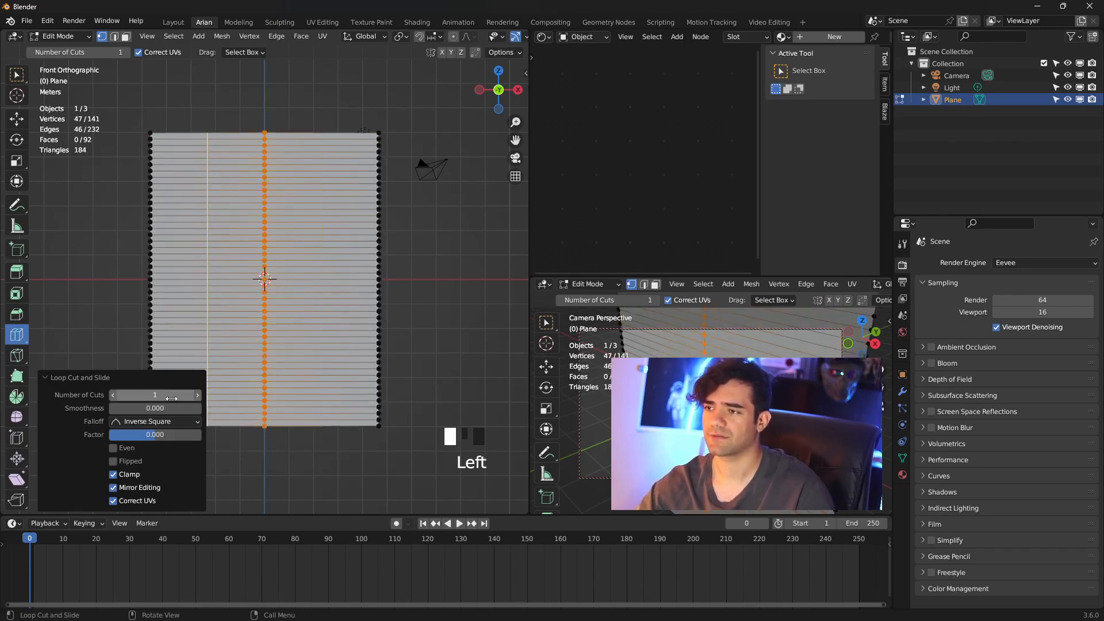
pyautogui.click(153, 395)
pyautogui.write('45')
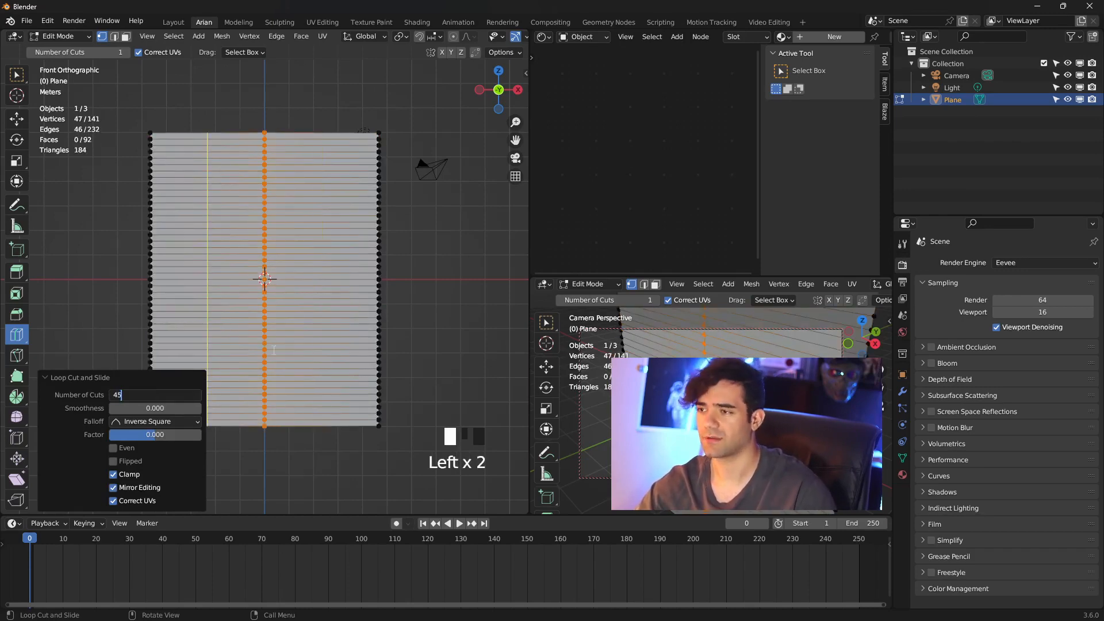
pyautogui.press('Return')
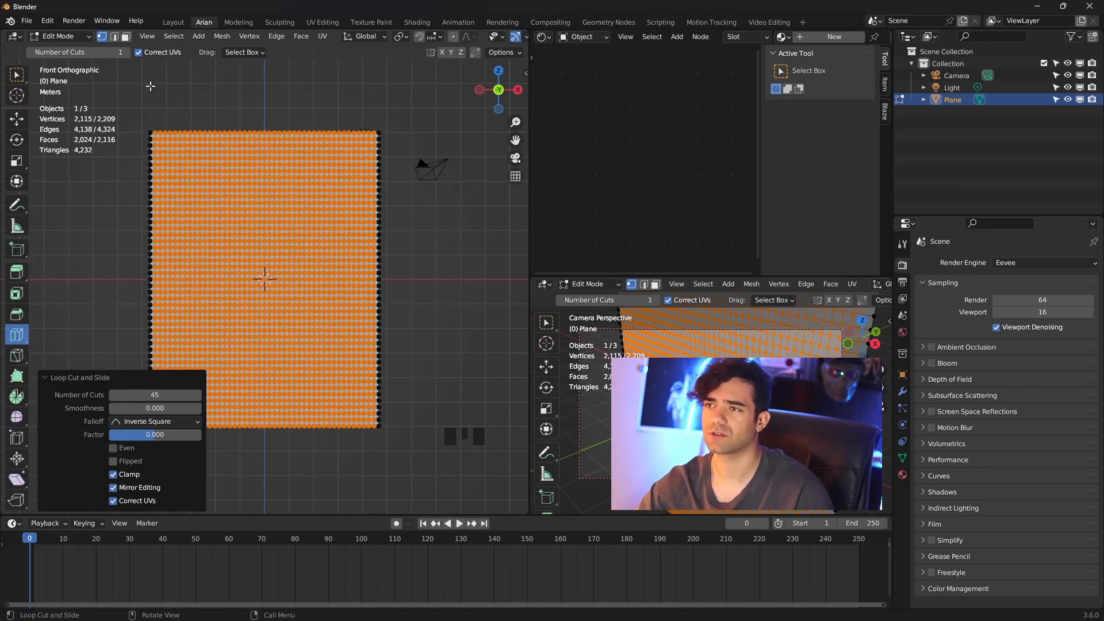
# Step: Set face selection with the Select Box tool, then return to Object Mode with the plane selected
pyautogui.click(125, 37)
pyautogui.click(18, 76)
pyautogui.press('Tab')
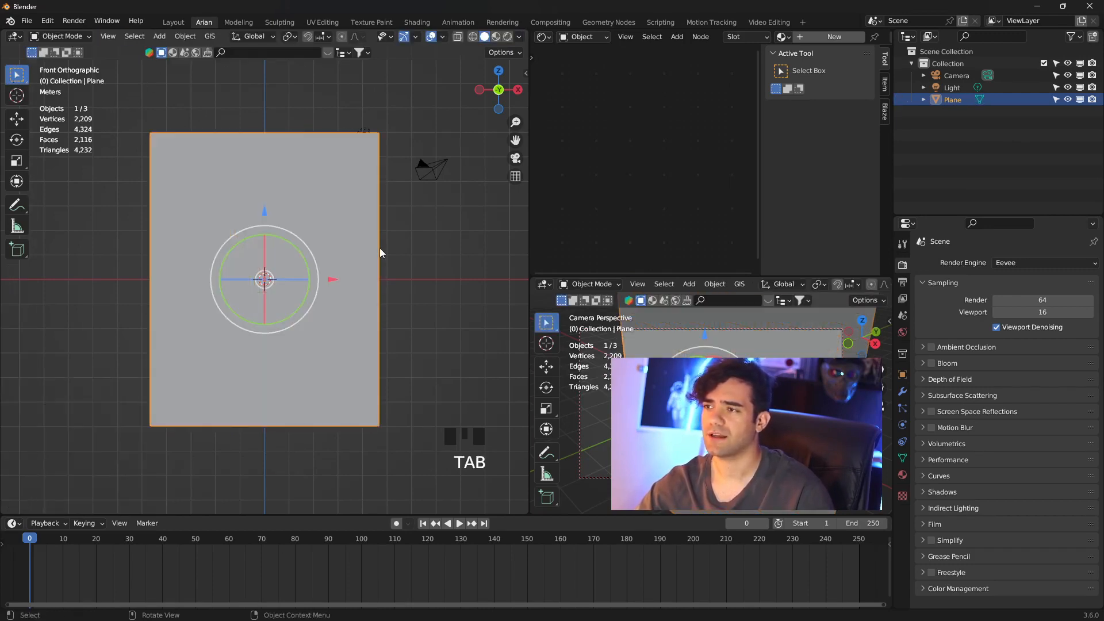
pyautogui.click(400, 245)
pyautogui.press('Tab')
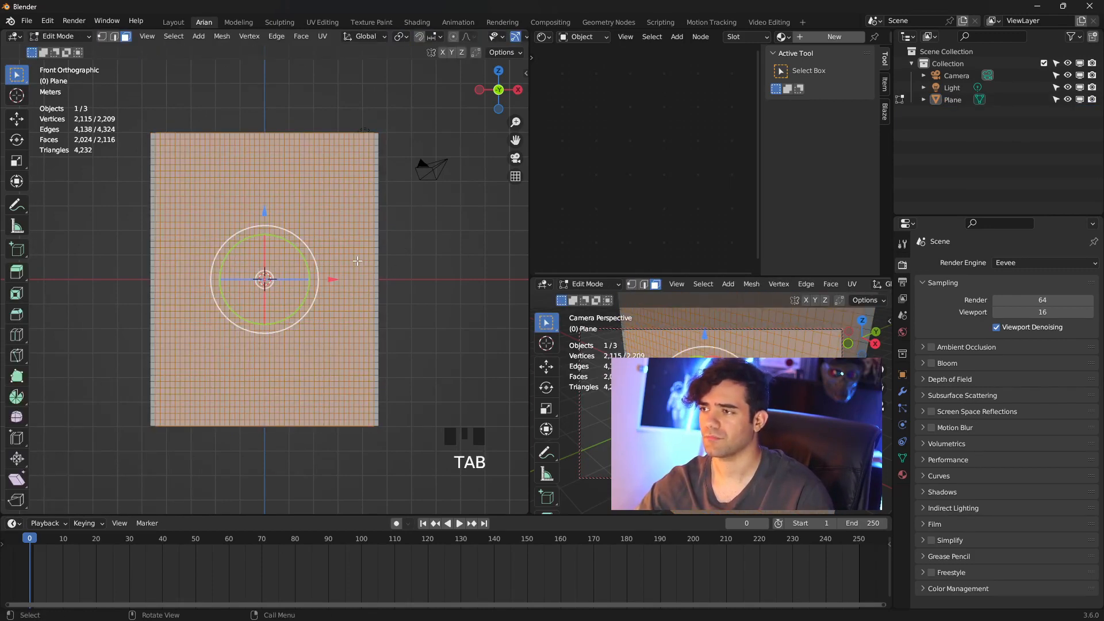
pyautogui.press('Tab')
pyautogui.click(416, 254)
pyautogui.click(373, 210)
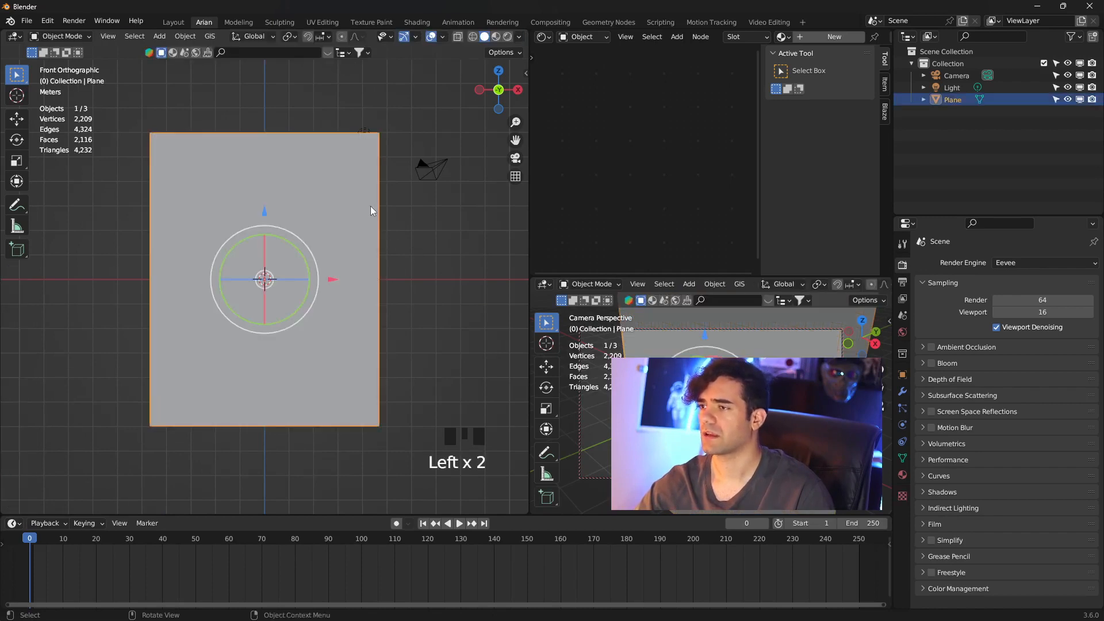
# Step: Add a Solidify modifier to the plane and apply all of the object's transforms
pyautogui.click(903, 391)
pyautogui.click(1028, 262)
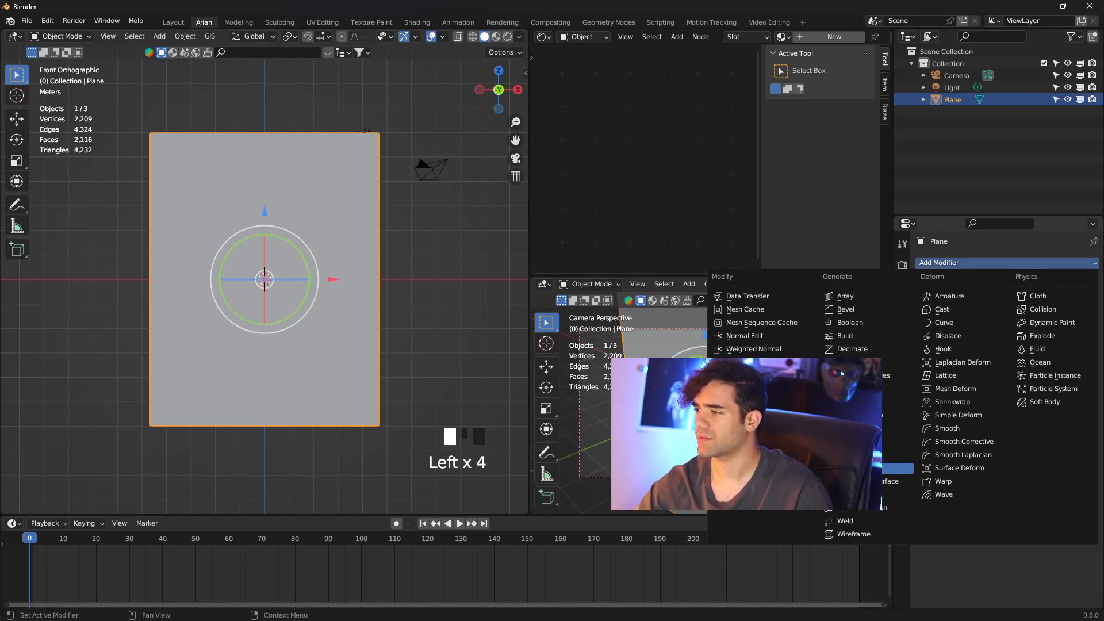
pyautogui.click(851, 468)
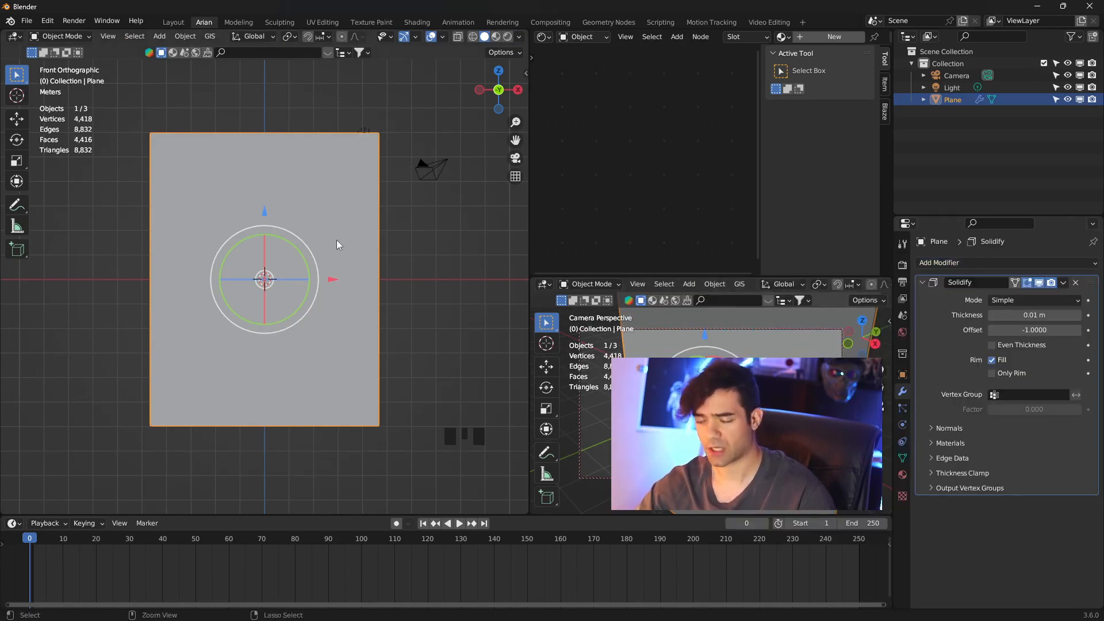
pyautogui.hotkey('ctrl', 'a')
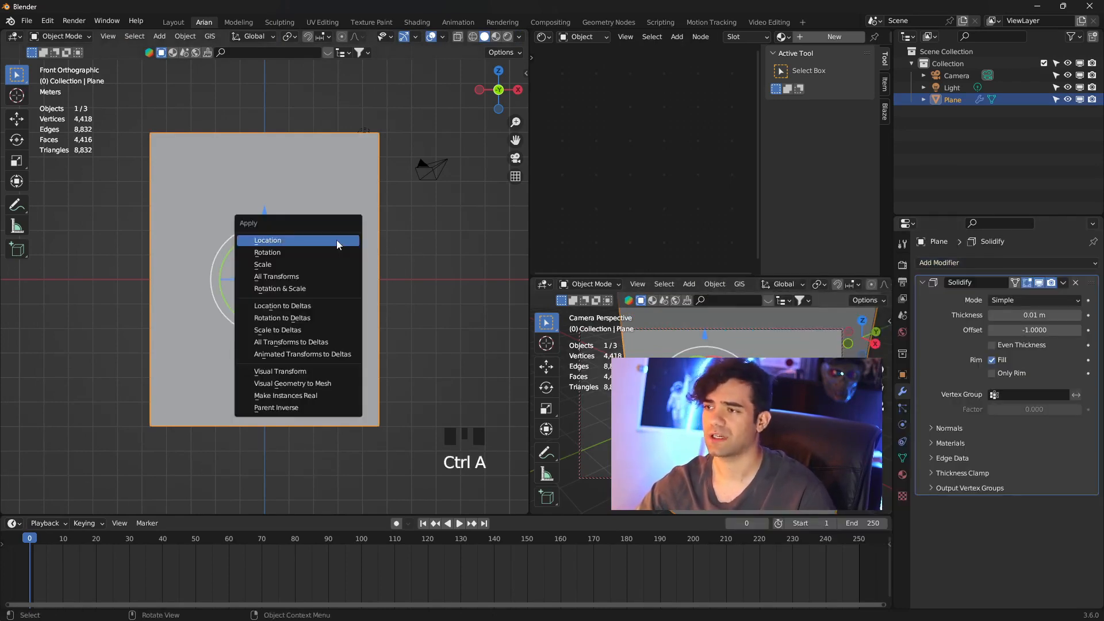
pyautogui.click(296, 279)
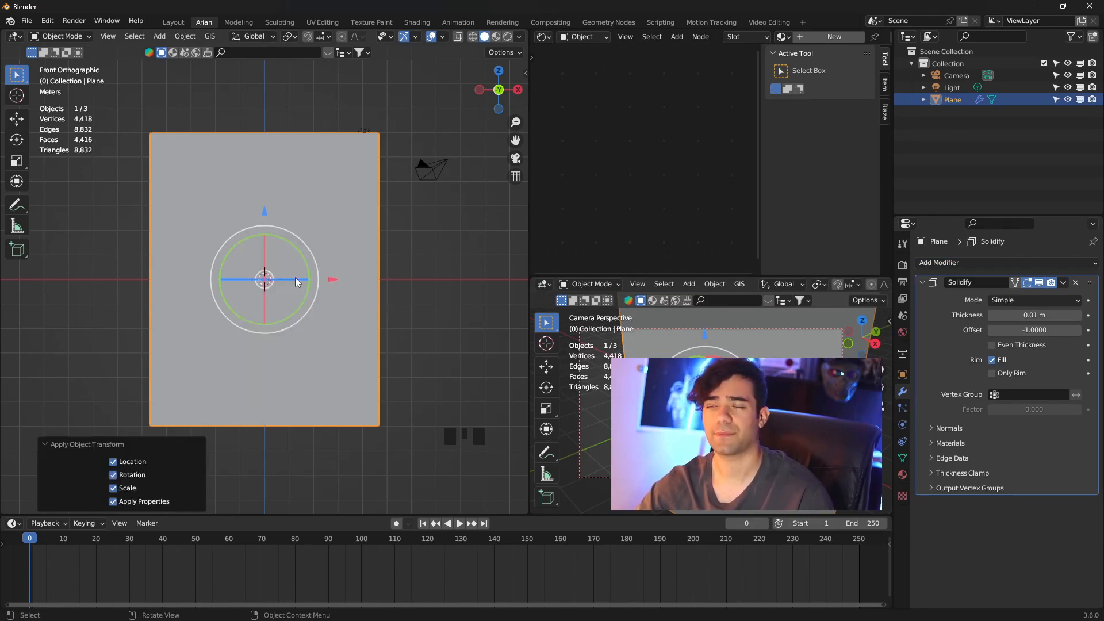
# Step: Apply the Solidify modifier and enter Edit Mode on the plane with no faces selected
pyautogui.click(922, 282)
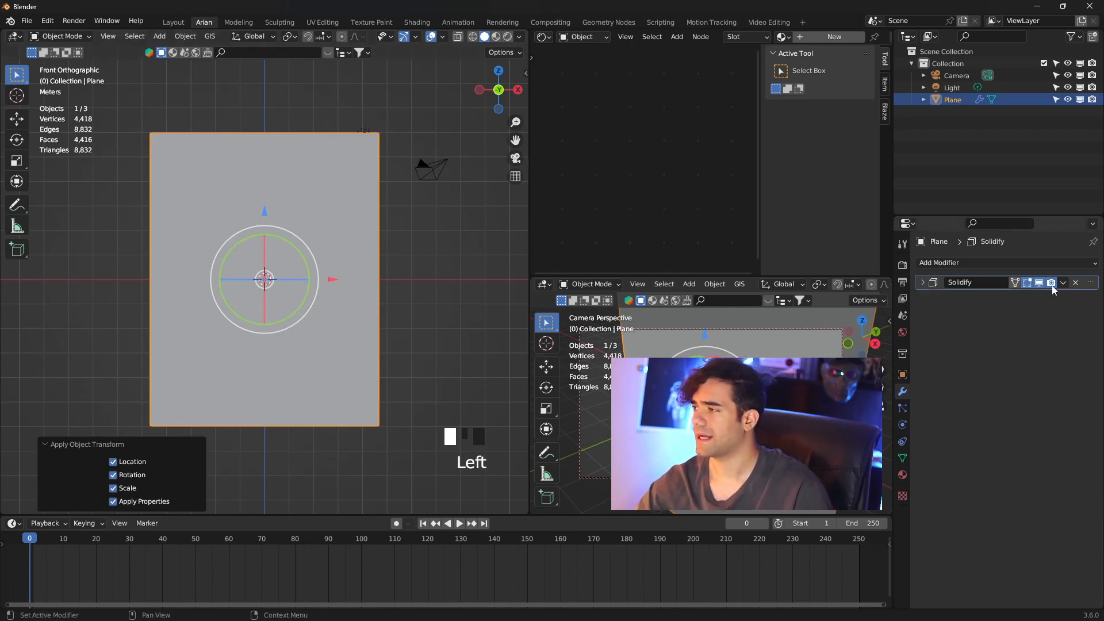
pyautogui.click(1064, 282)
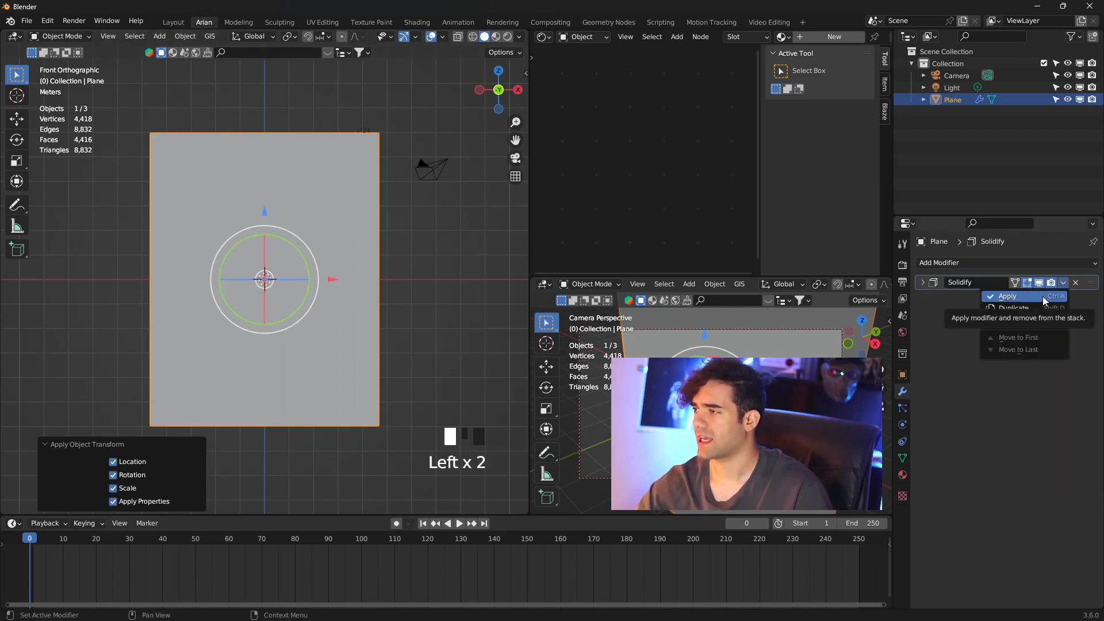
pyautogui.click(1043, 295)
pyautogui.click(429, 244)
pyautogui.click(297, 205)
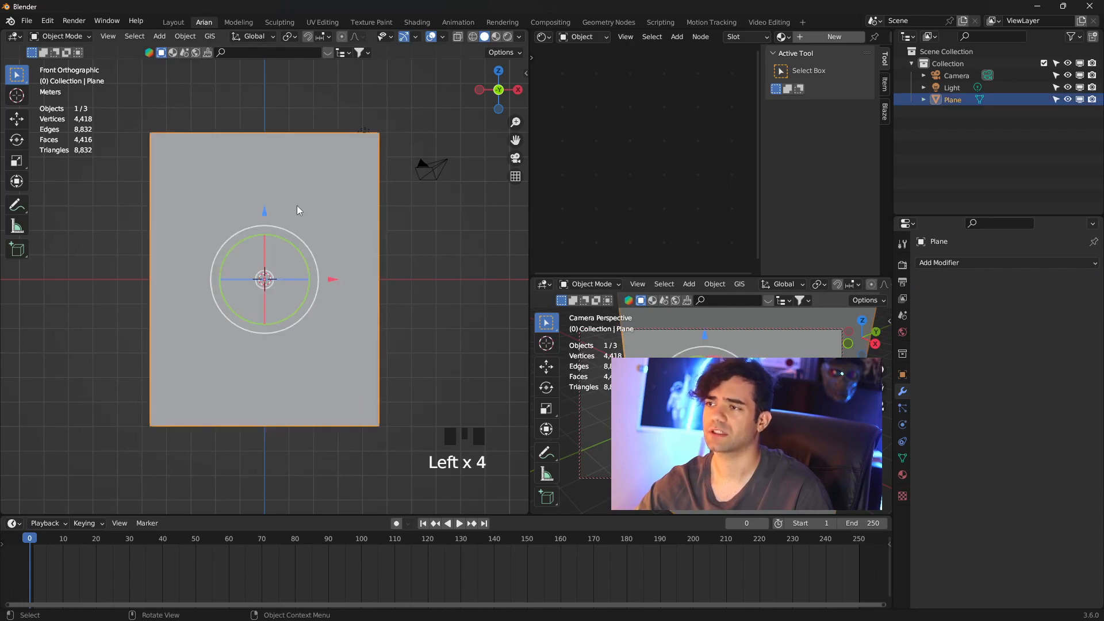
pyautogui.press('Tab')
pyautogui.click(382, 114)
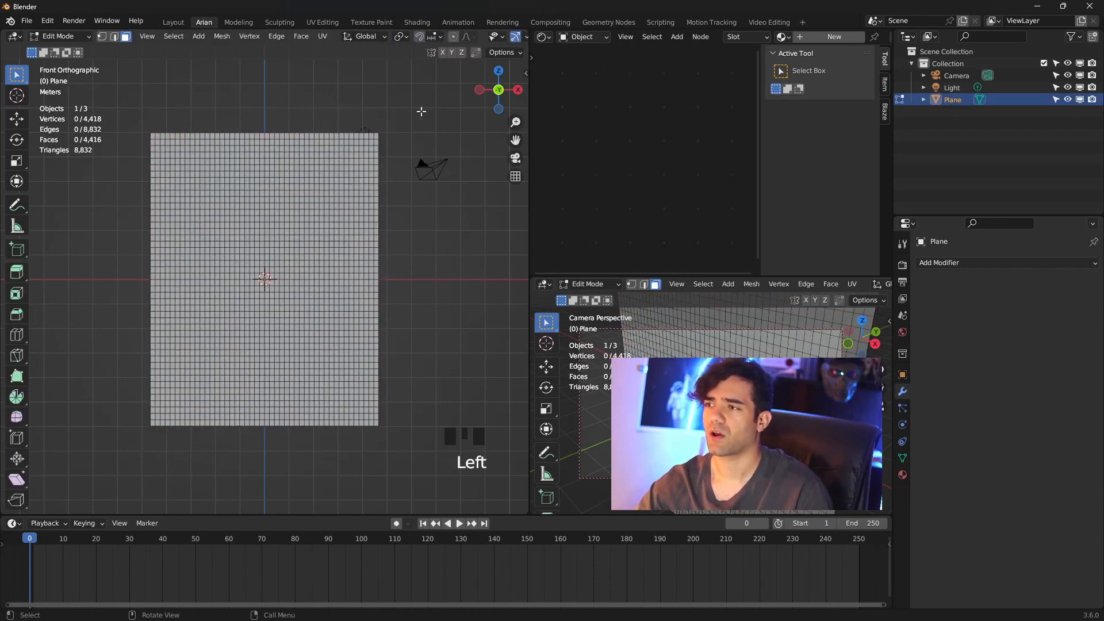
pyautogui.moveTo(421, 112); pyautogui.dragTo(366, 128)
pyautogui.scroll(3, 368, 130)
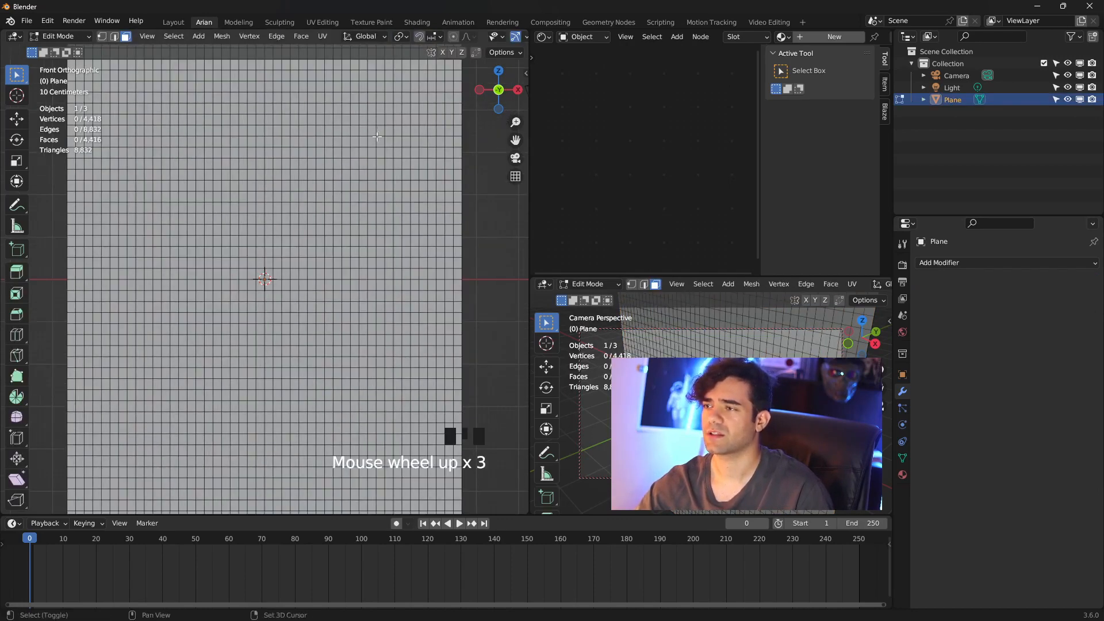
pyautogui.keyDown('shift'); pyautogui.moveTo(377, 136); pyautogui.dragTo(326, 254, button='middle'); pyautogui.keyUp('shift')
pyautogui.moveTo(436, 120); pyautogui.dragTo(349, 171)
pyautogui.click(429, 116)
pyautogui.moveTo(440, 117); pyautogui.dragTo(320, 173)
pyautogui.scroll(-3, 320, 184)
pyautogui.keyDown('shift'); pyautogui.moveTo(320, 195); pyautogui.dragTo(352, 172, button='middle'); pyautogui.keyUp('shift')
pyautogui.click(430, 124)
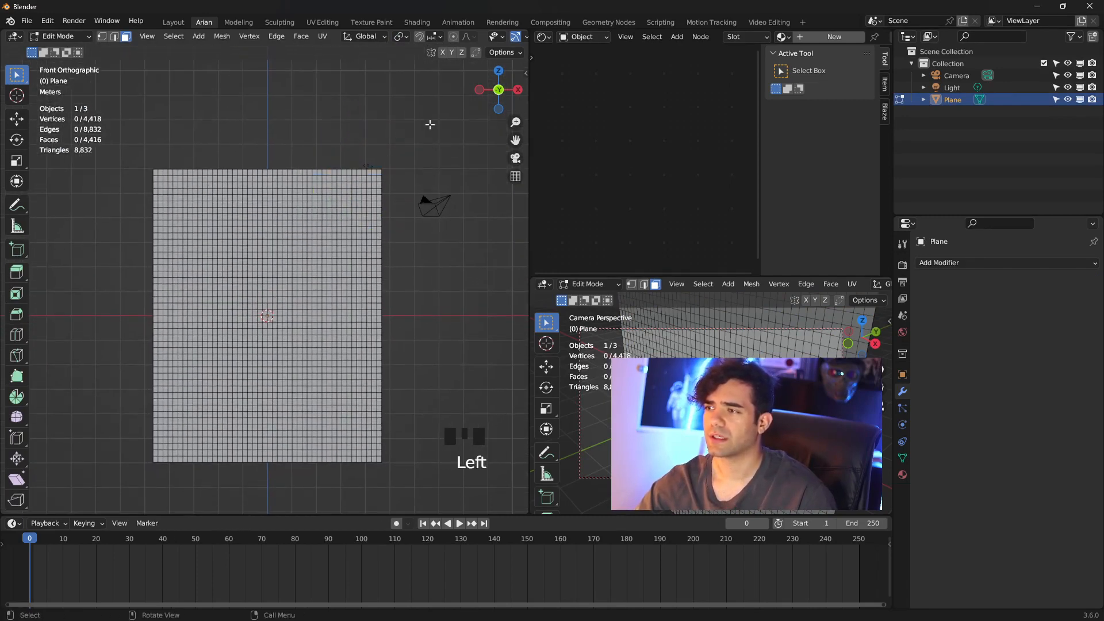
pyautogui.moveTo(431, 124); pyautogui.dragTo(120, 182)
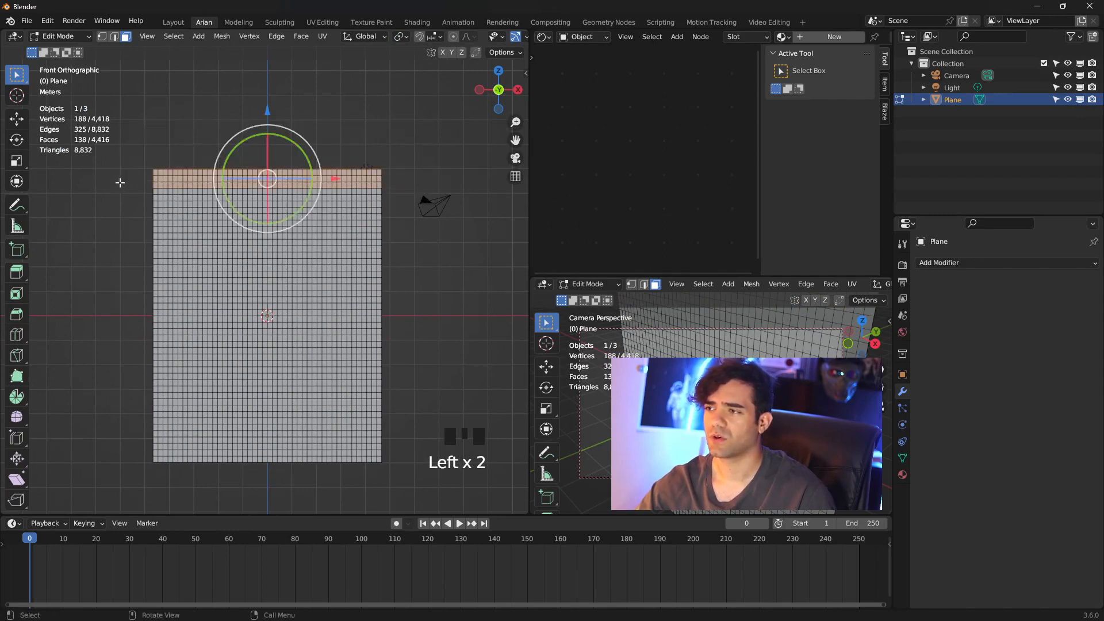
# Step: Box-select the top two and bottom two rows of front faces on the plane
pyautogui.click(413, 131)
pyautogui.moveTo(416, 134); pyautogui.dragTo(120, 181)
pyautogui.keyDown('shift'); pyautogui.moveTo(421, 492); pyautogui.dragTo(121, 446); pyautogui.keyUp('shift')
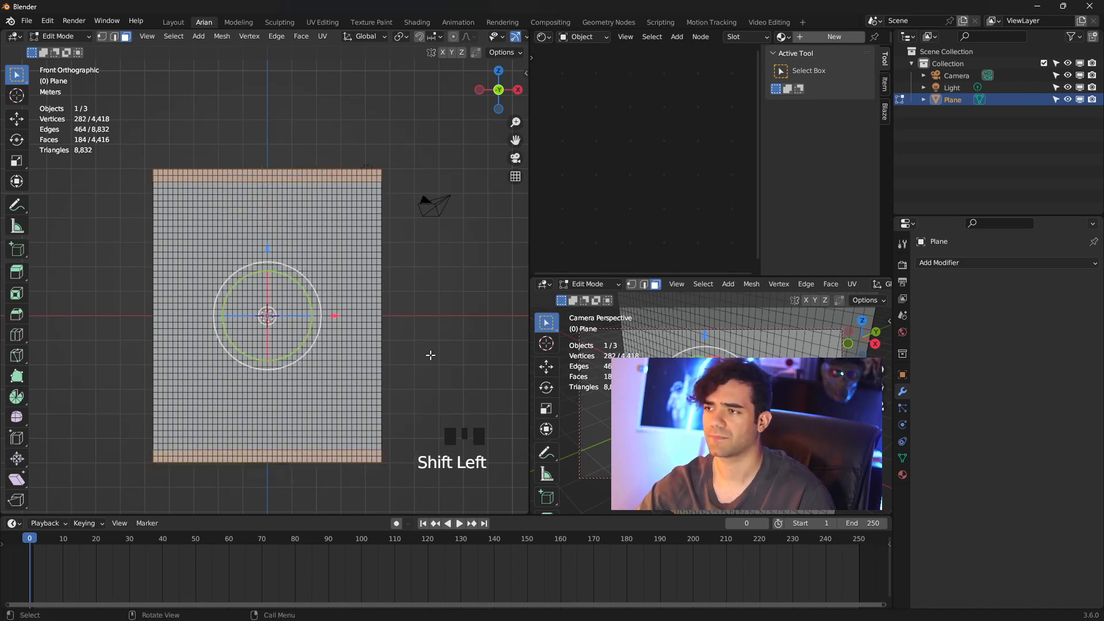
# Step: Create a new vertex group and assign the selected top and bottom face rows to it
pyautogui.keyDown('shift'); pyautogui.moveTo(440, 338); pyautogui.dragTo(443, 305, button='middle'); pyautogui.keyUp('shift')
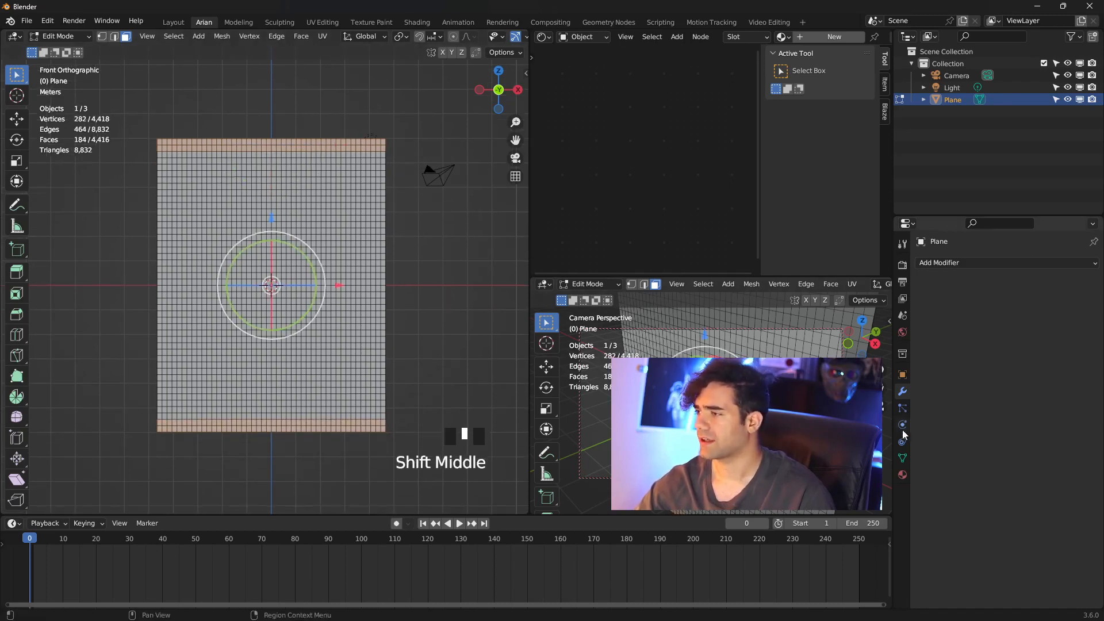
pyautogui.click(901, 458)
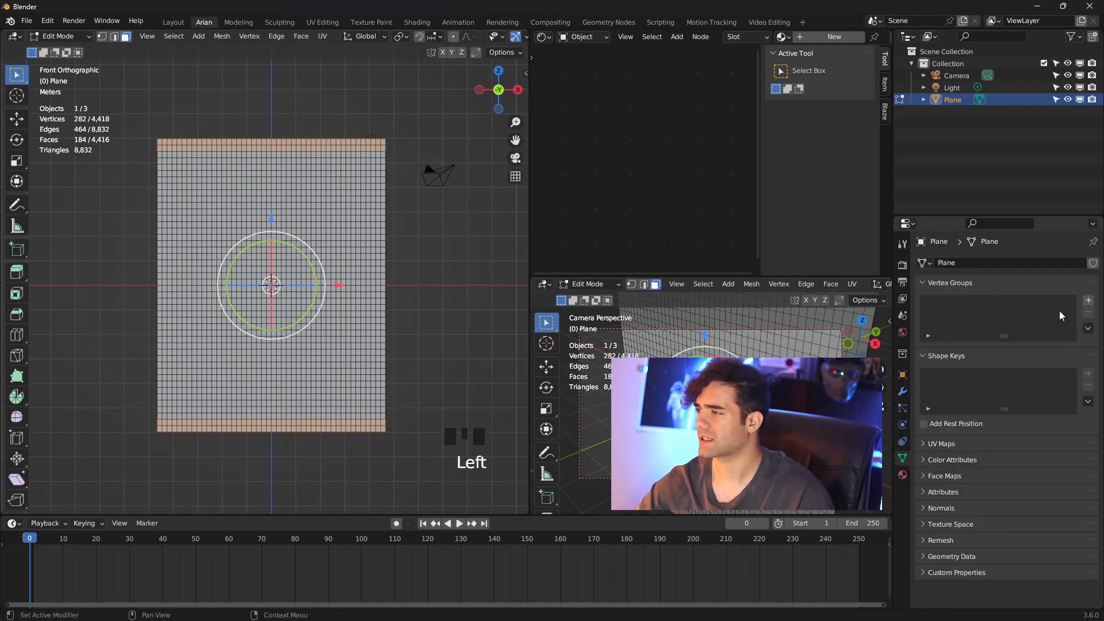
pyautogui.click(1088, 303)
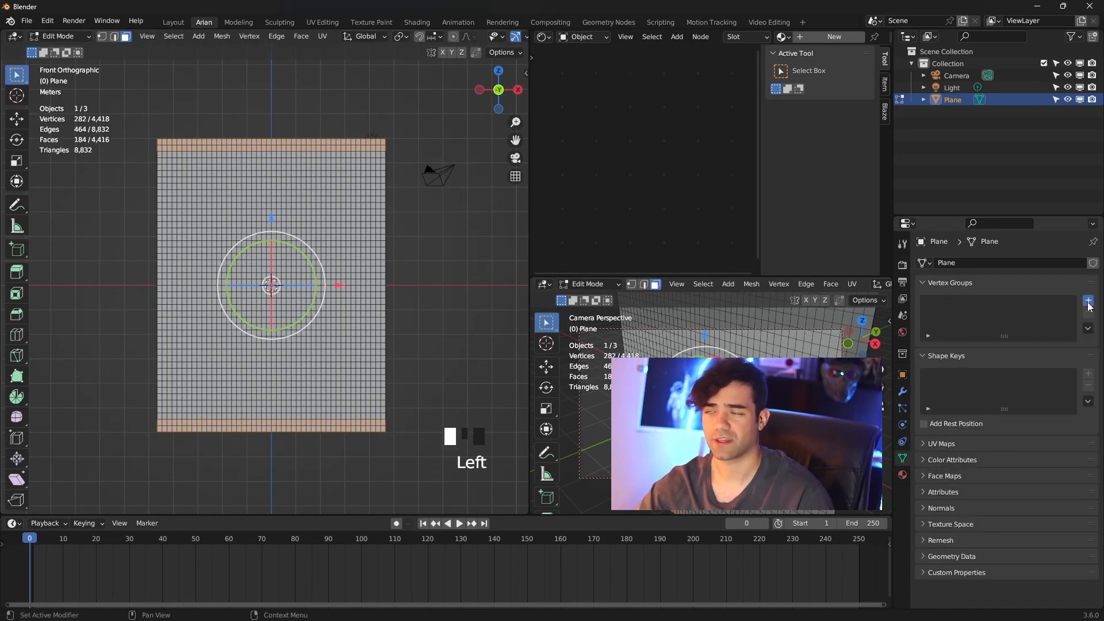
pyautogui.click(950, 375)
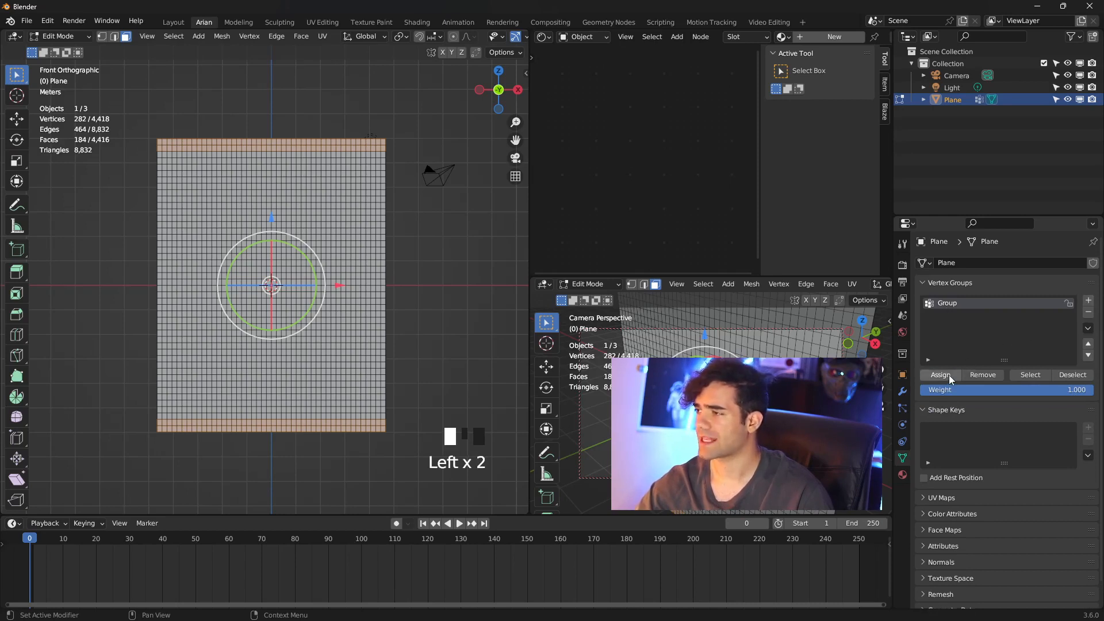
# Step: Return to Object Mode and add Cloth physics to the plane
pyautogui.press('Tab')
pyautogui.click(902, 425)
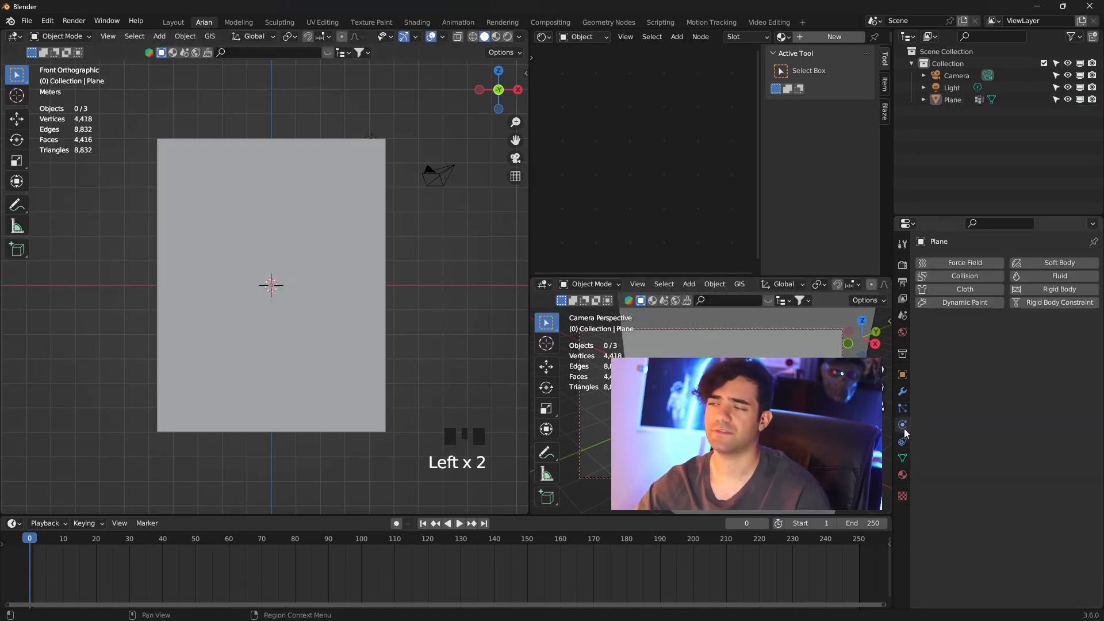
pyautogui.click(966, 288)
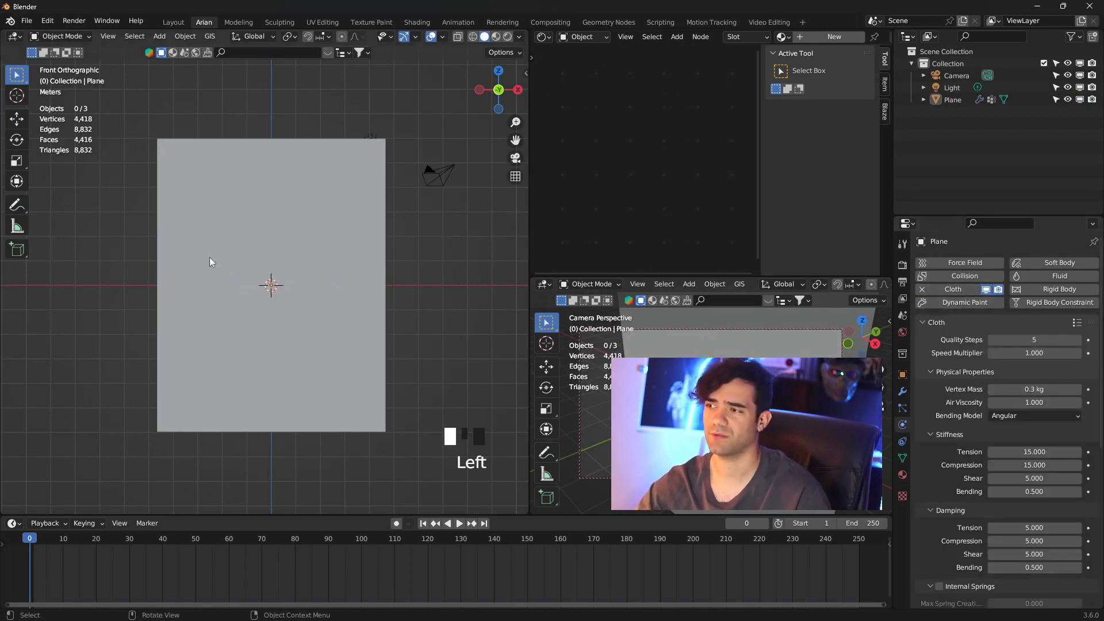
# Step: Enable Pressure in the plane's cloth settings and set the pressure to 1.5
pyautogui.scroll(-11, 939, 464)
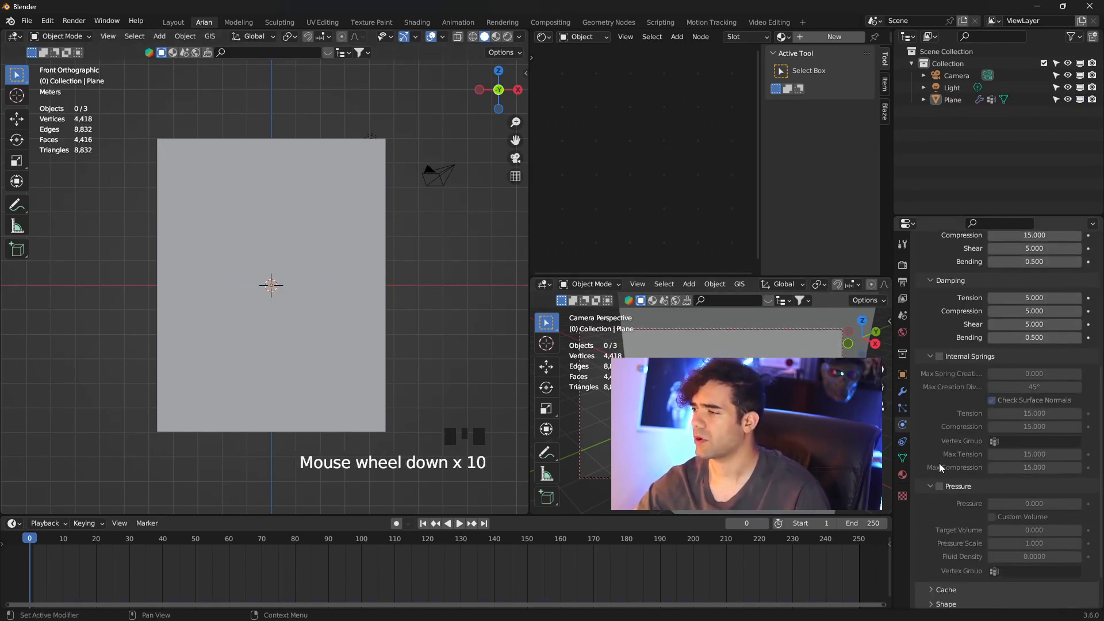
pyautogui.click(936, 469)
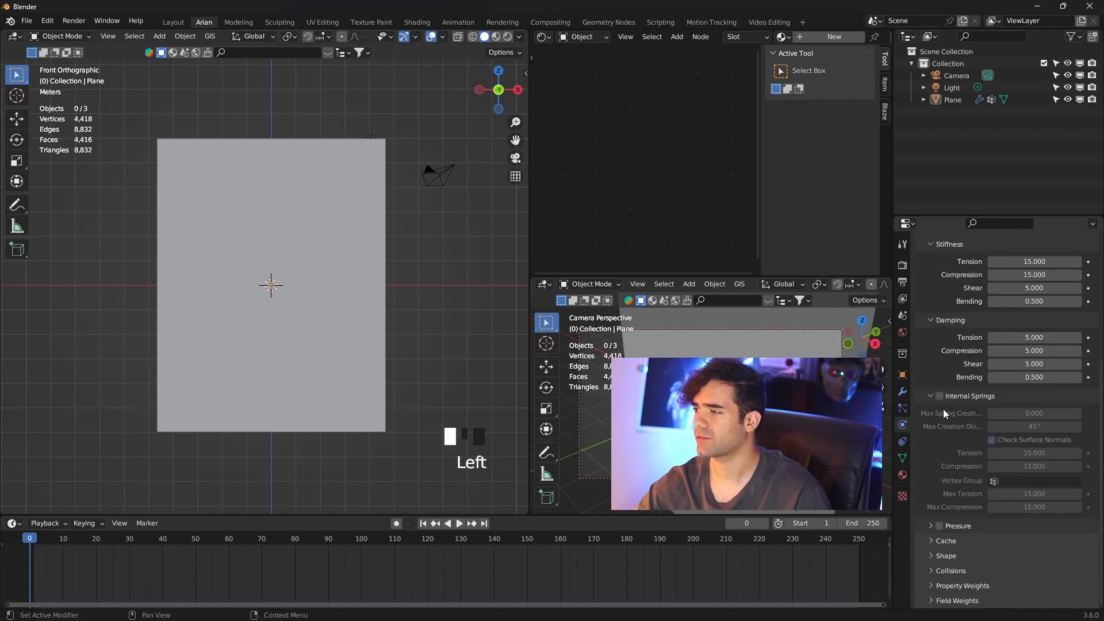
pyautogui.scroll(-3, 932, 495)
pyautogui.click(928, 527)
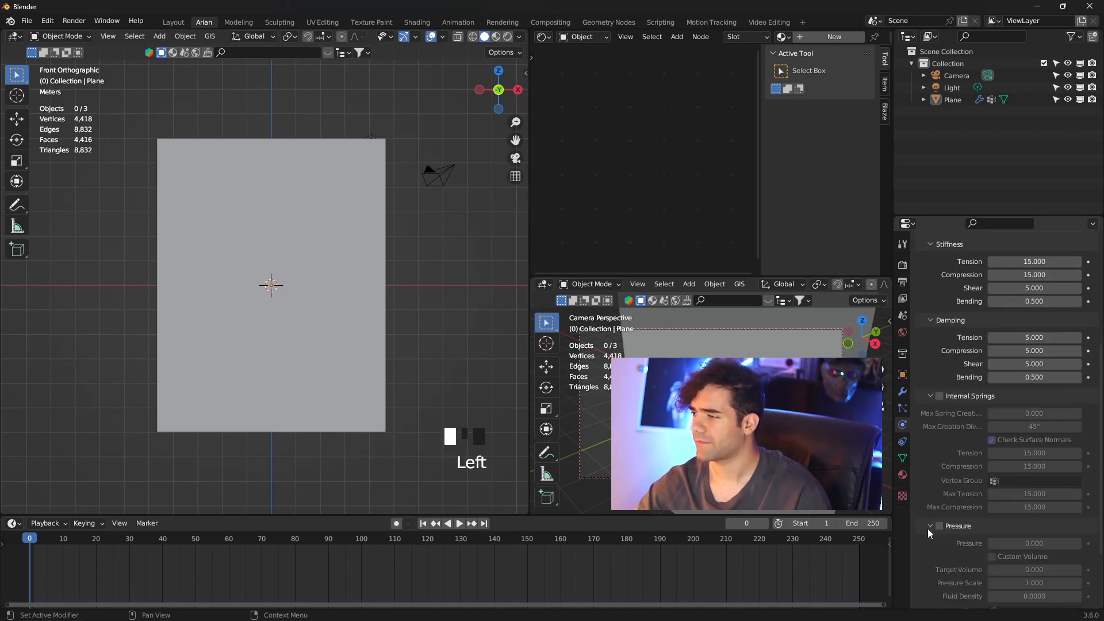
pyautogui.click(937, 527)
pyautogui.scroll(-2, 941, 496)
pyautogui.click(1033, 497)
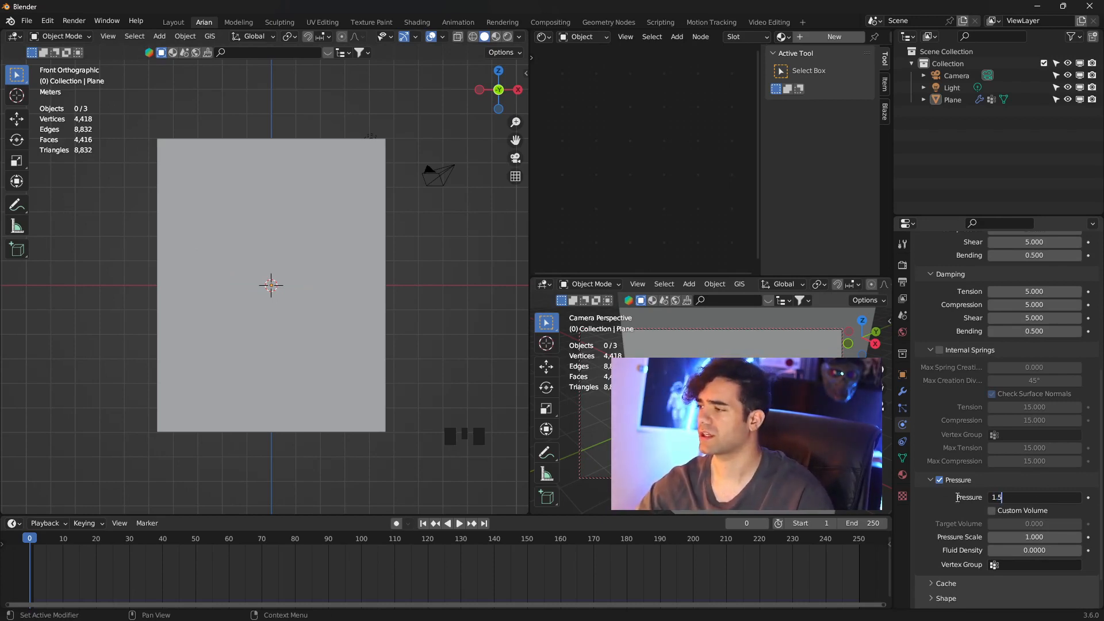
# Step: Assign the vertex group "Group" as the cloth's pin group in the Shape settings
pyautogui.scroll(-5, 955, 498)
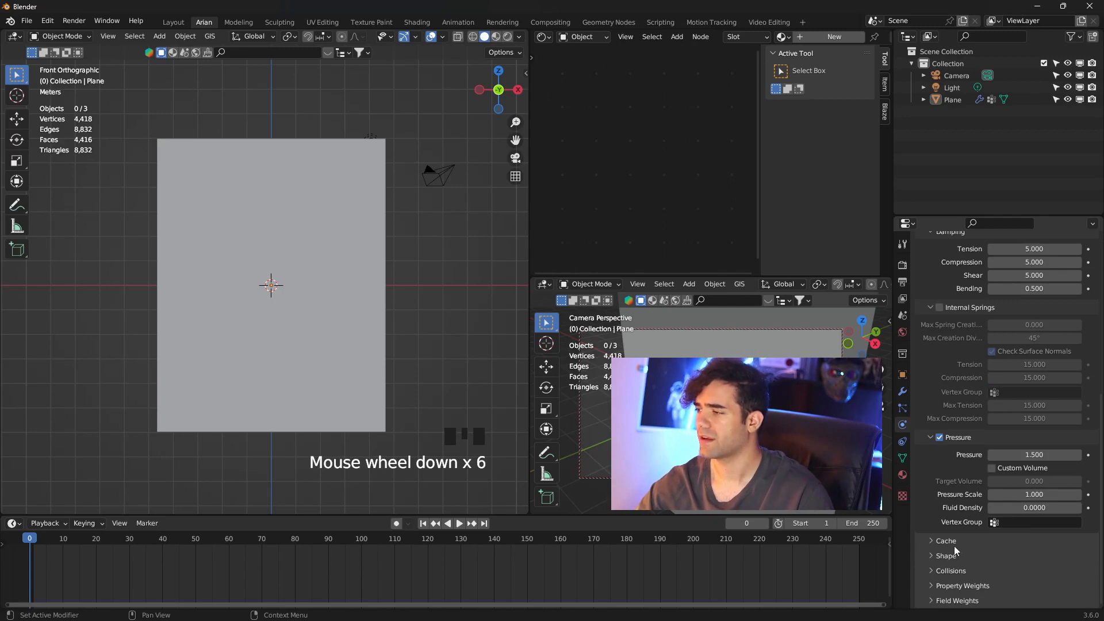
pyautogui.click(953, 555)
pyautogui.scroll(-3, 954, 558)
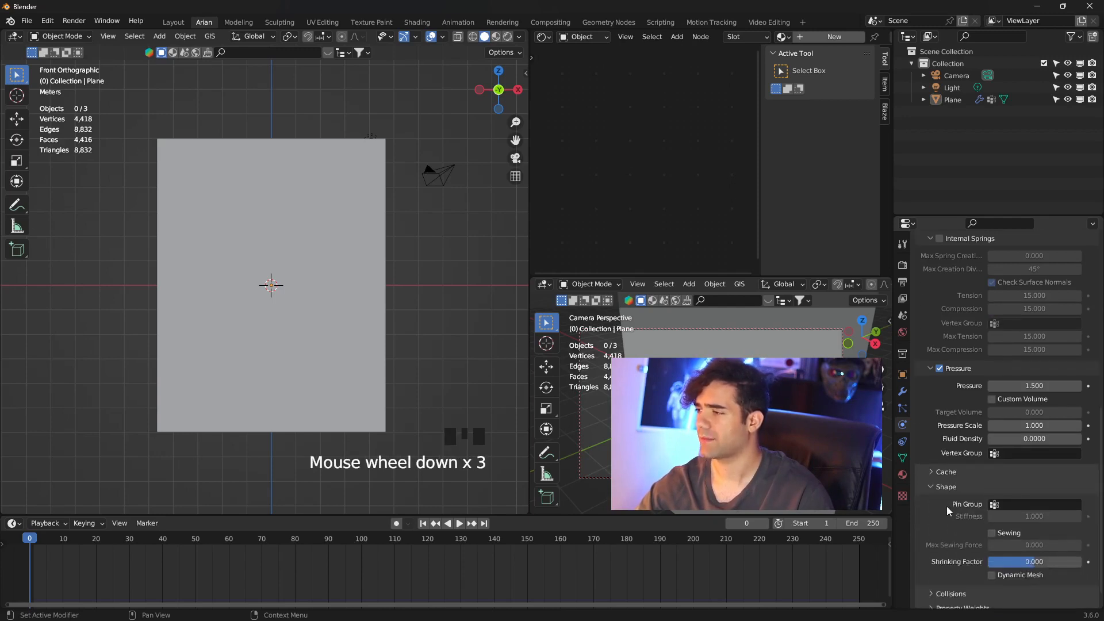
pyautogui.click(1008, 506)
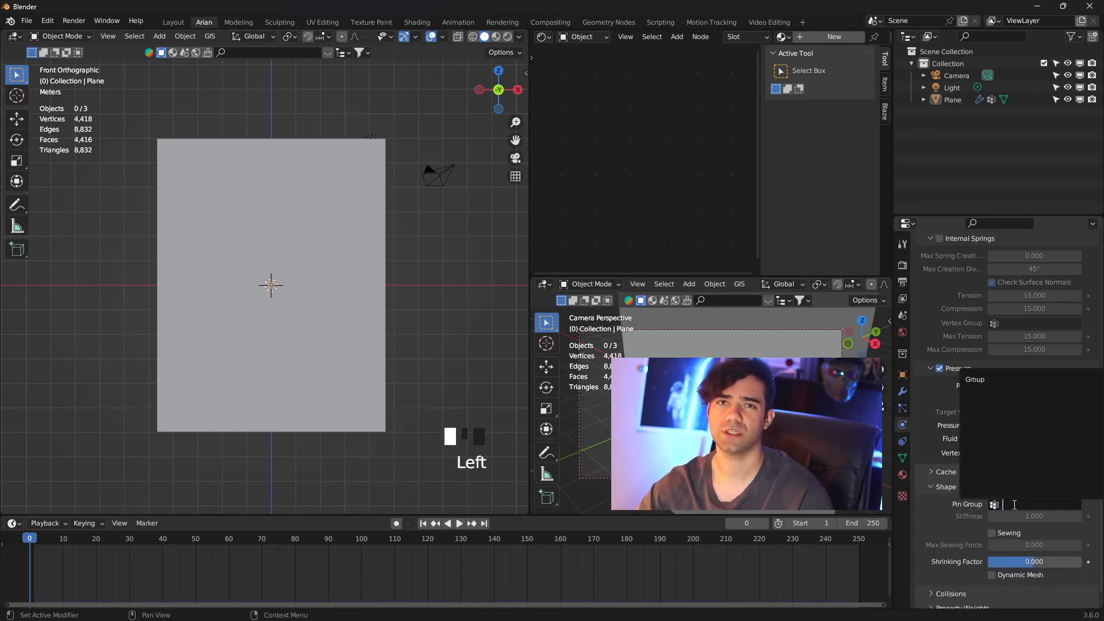
pyautogui.click(990, 386)
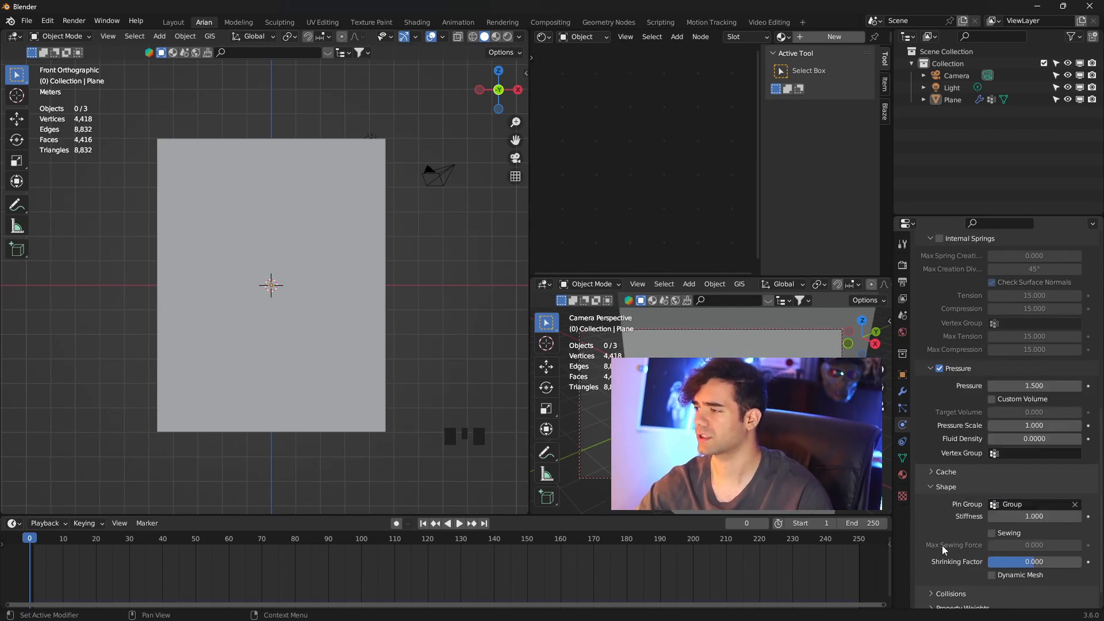
# Step: Set the cloth's Shrinking Factor to -0.1
pyautogui.click(1032, 564)
pyautogui.press('BackSpace')
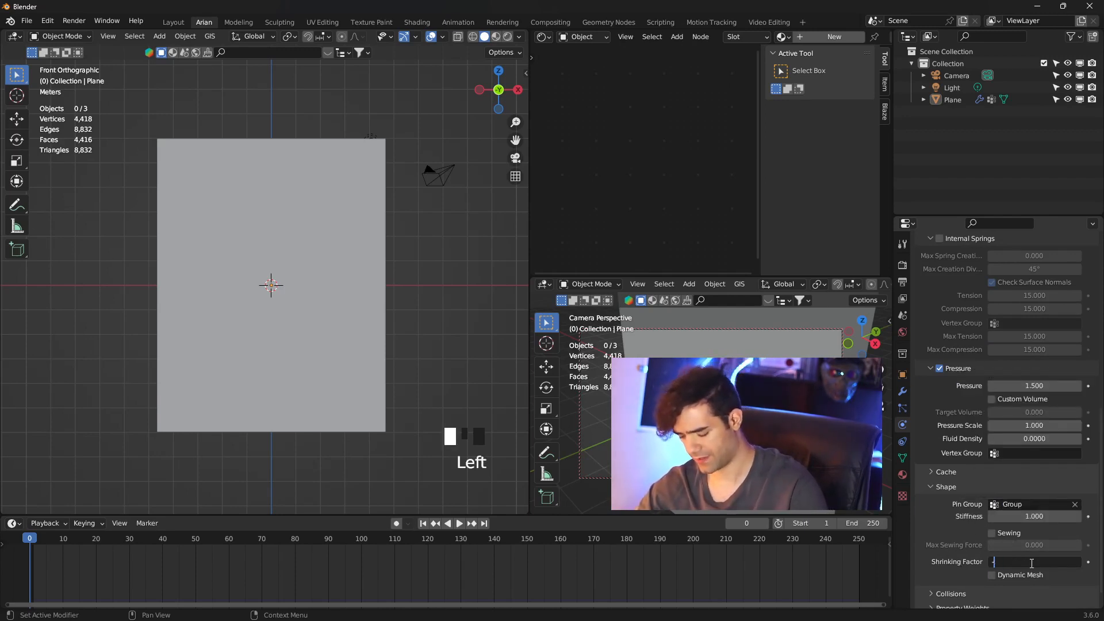
pyautogui.write('-0.1')
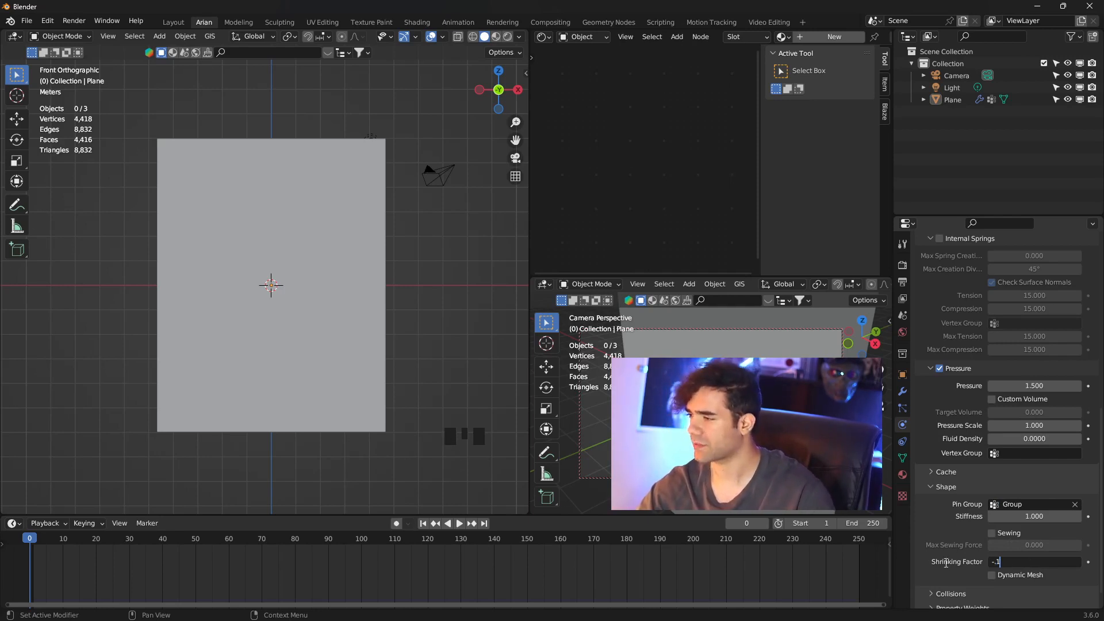
pyautogui.press('Return')
# Step: Play the cloth simulation to inflate the plane into a bag and stop it at frame 86
pyautogui.moveTo(322, 299); pyautogui.dragTo(373, 310, button='middle')
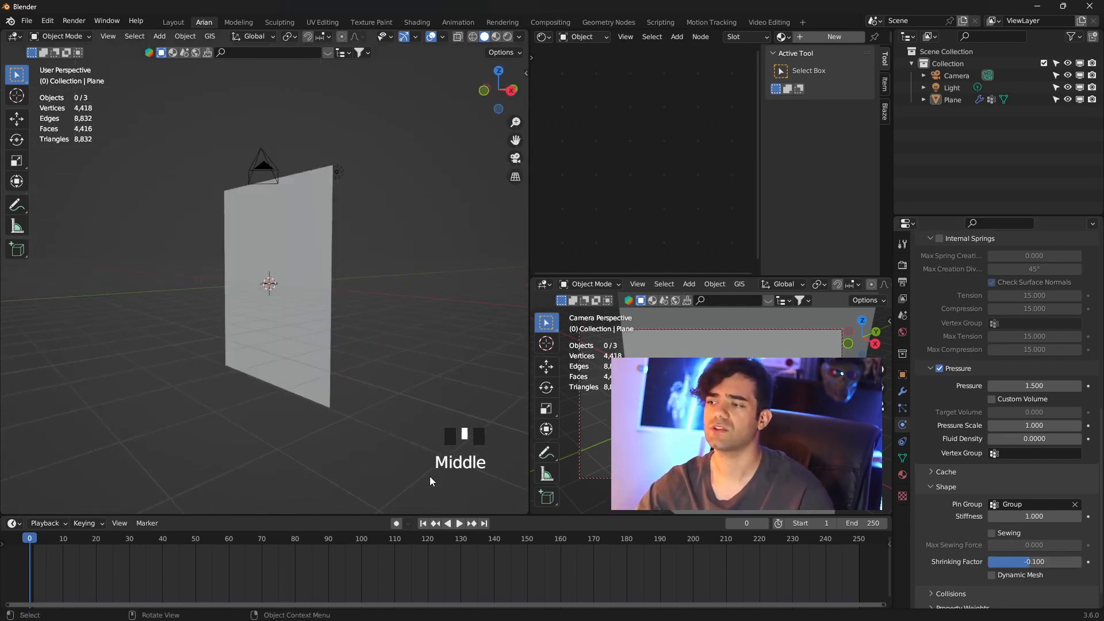
pyautogui.click(458, 523)
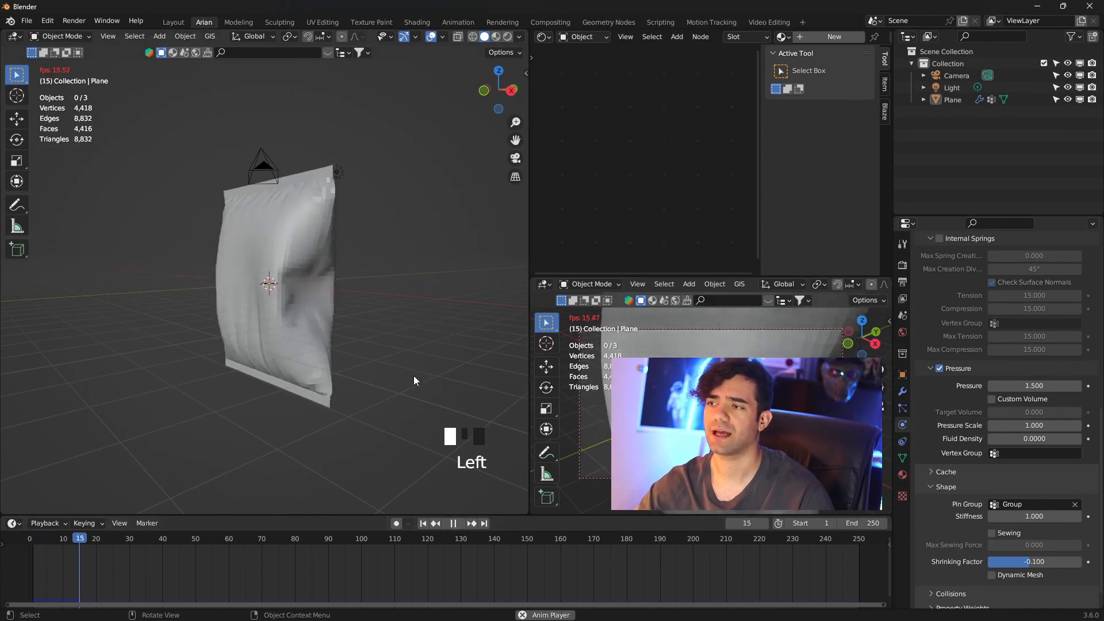
pyautogui.moveTo(413, 374); pyautogui.dragTo(356, 380, button='middle')
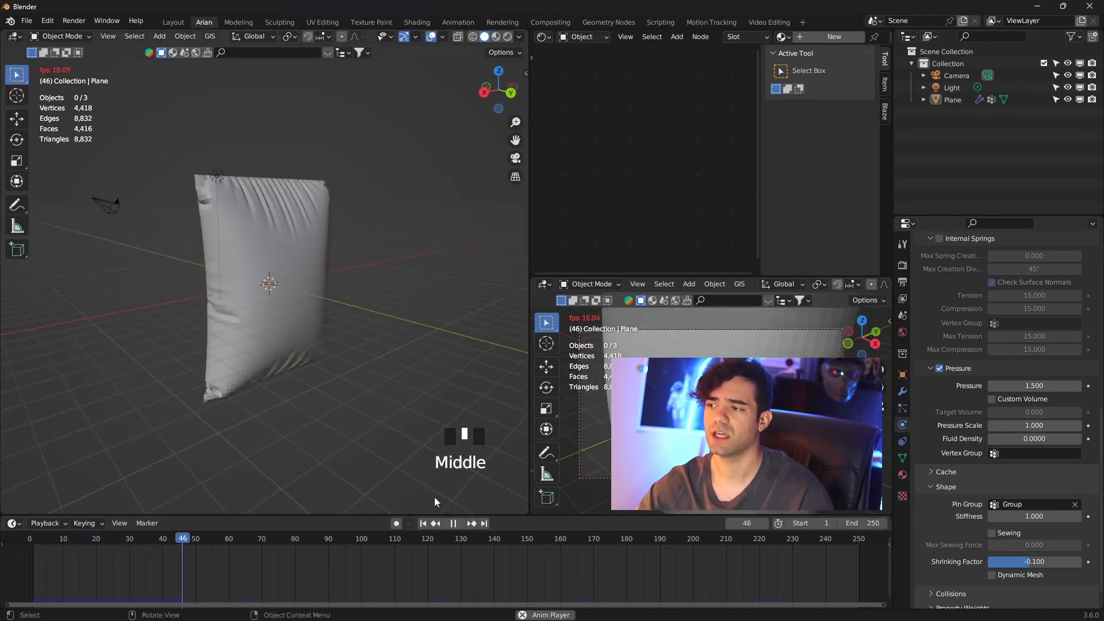
pyautogui.click(457, 523)
pyautogui.scroll(2, 316, 274)
pyautogui.moveTo(316, 274); pyautogui.dragTo(315, 284, button='middle')
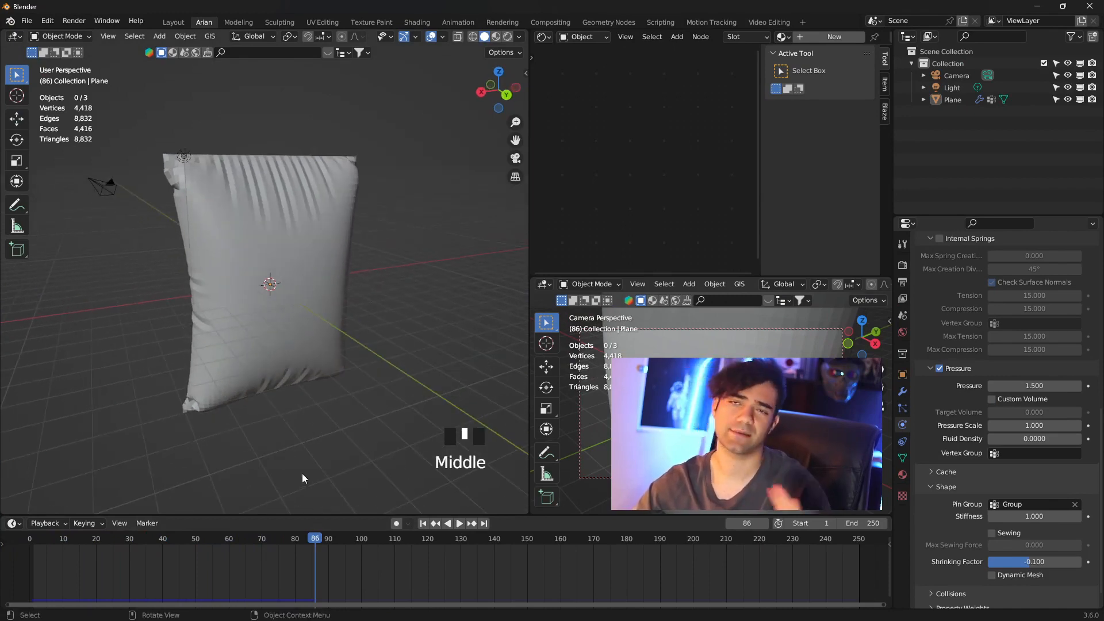
# Step: Convert the inflated plane to a mesh so the cloth simulation is baked into its geometry
pyautogui.click(274, 239)
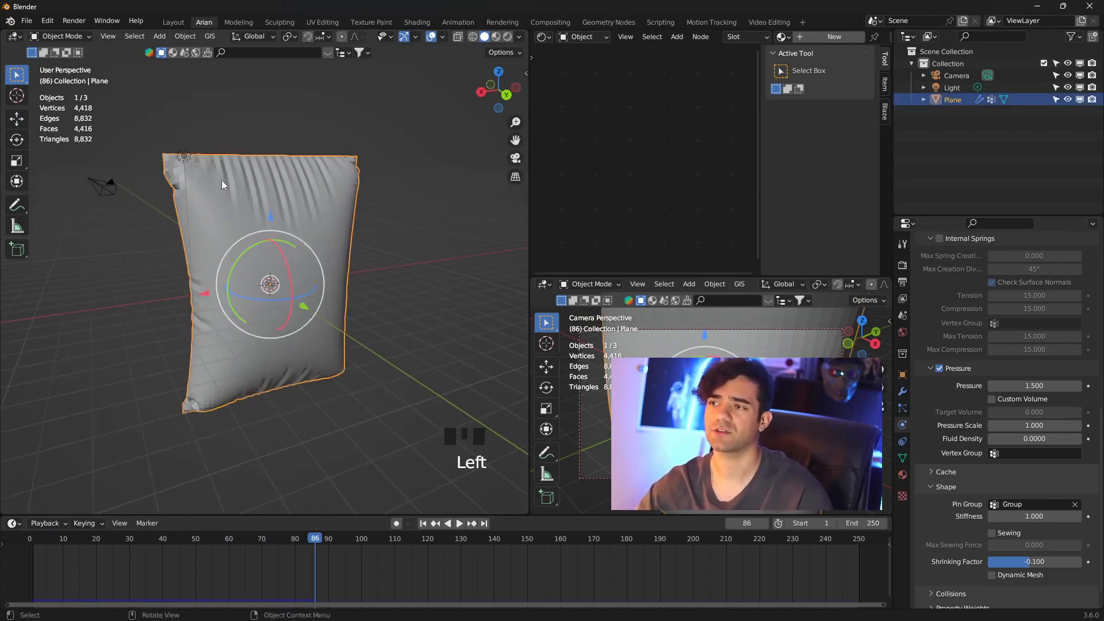
pyautogui.click(185, 35)
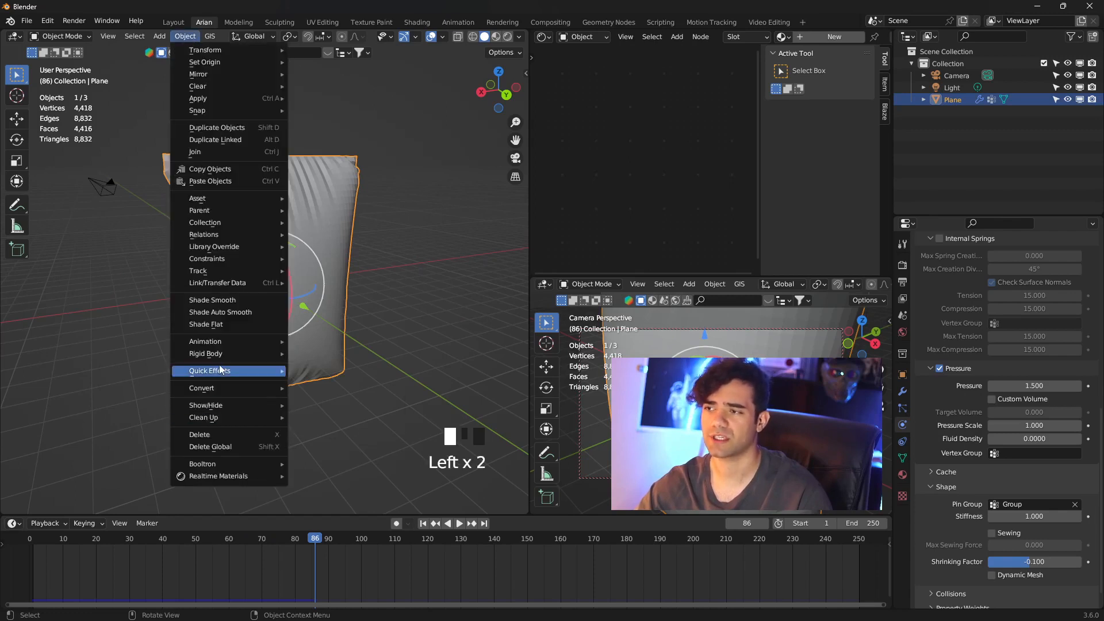
pyautogui.moveTo(228, 375)
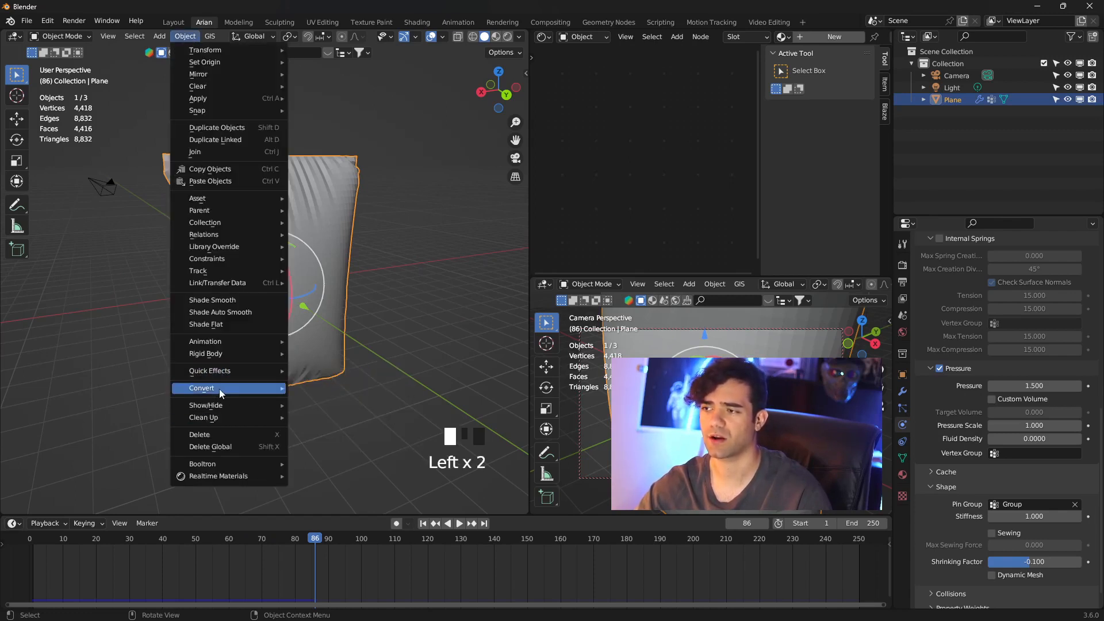
pyautogui.click(313, 400)
pyautogui.click(423, 256)
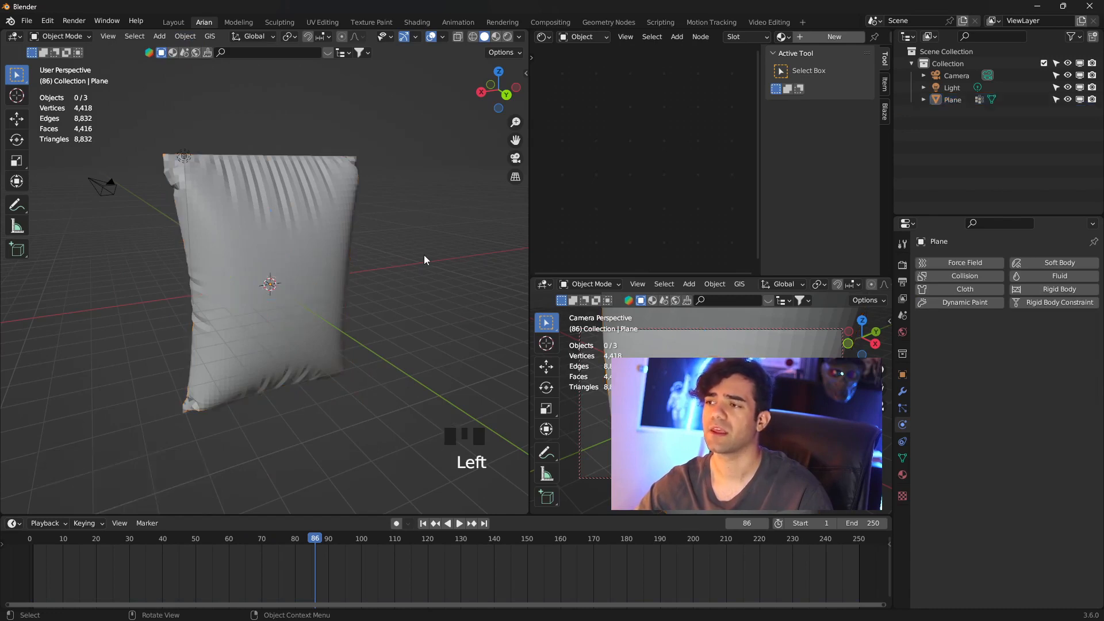
# Step: Add a Subdivision Surface modifier to the bag and set its viewport levels to 2
pyautogui.click(321, 233)
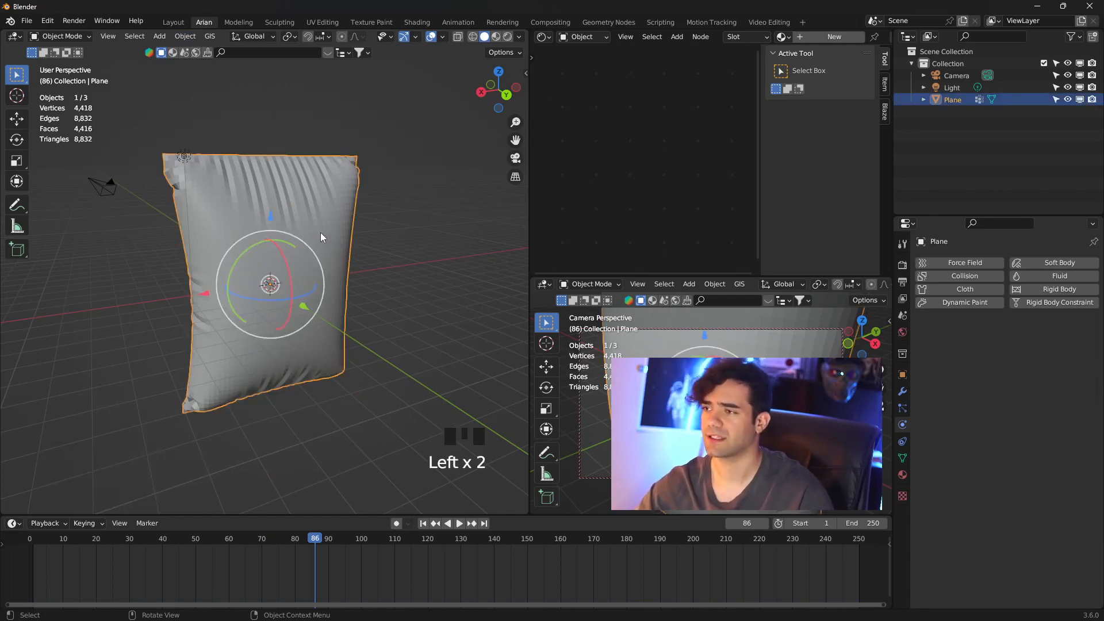
pyautogui.click(902, 392)
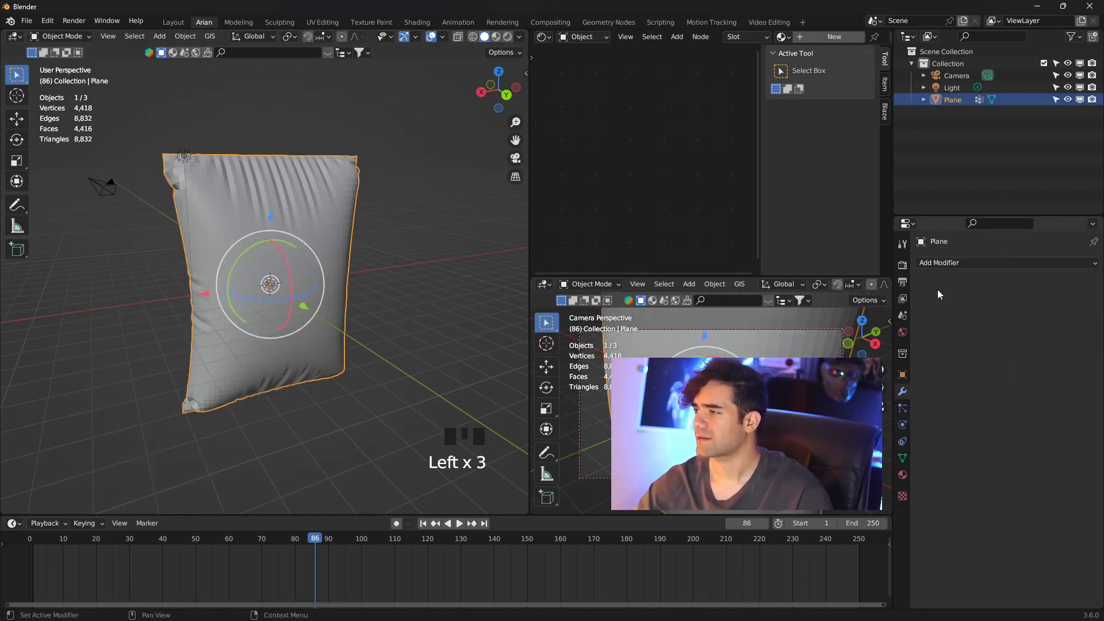
pyautogui.click(939, 263)
pyautogui.click(897, 481)
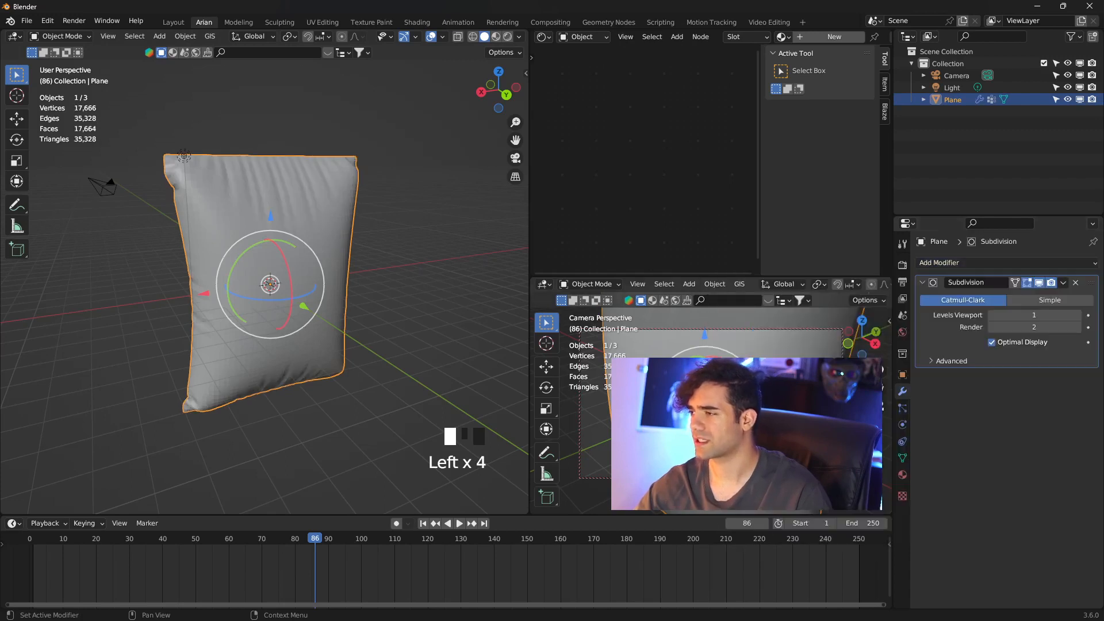
pyautogui.click(1077, 315)
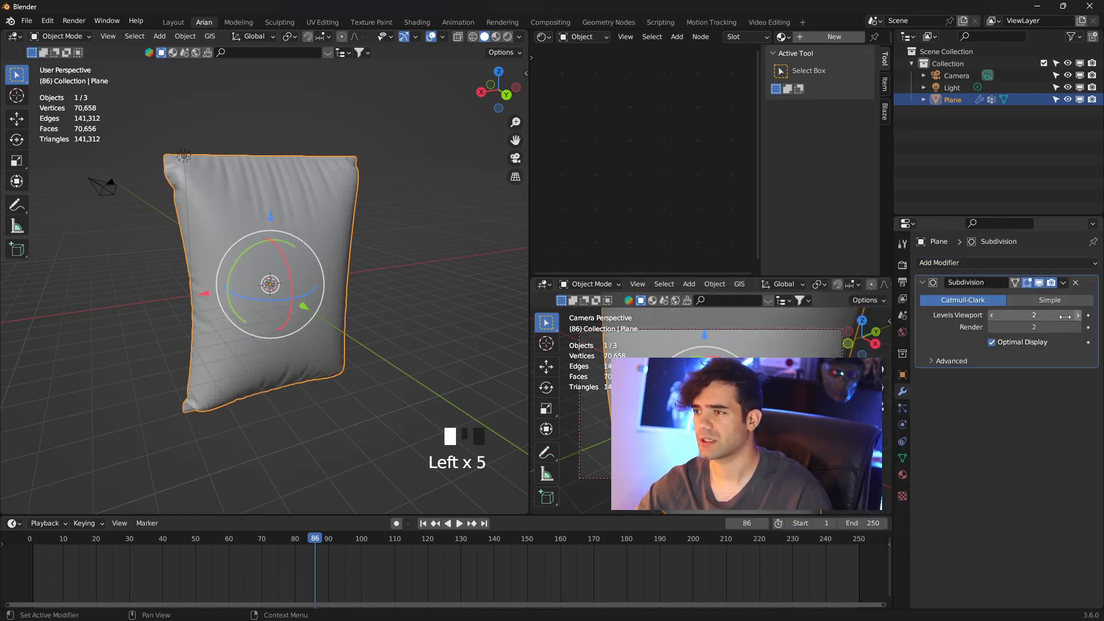
# Step: Shade the bag smooth and deselect it
pyautogui.rightClick(282, 199)
pyautogui.click(281, 198)
pyautogui.click(405, 265)
# Step: Box-select all faces on the front of the bag in front view, separate them into their own object, and return to Object Mode
pyautogui.moveTo(406, 264); pyautogui.dragTo(462, 282, button='middle')
pyautogui.press('KP_1')
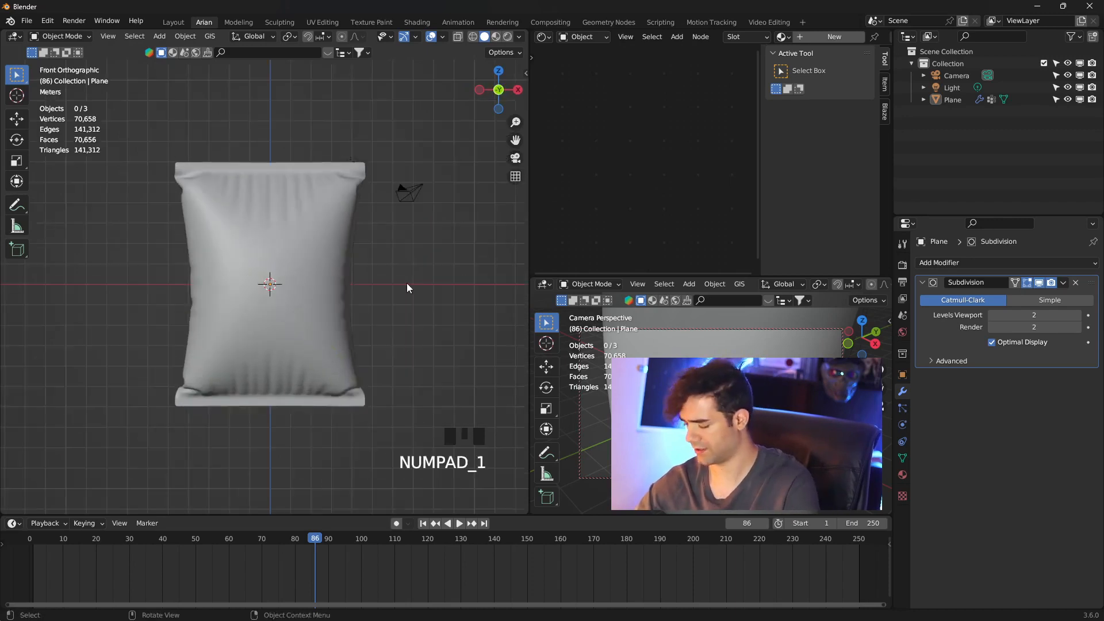
pyautogui.click(322, 225)
pyautogui.scroll(2, 375, 260)
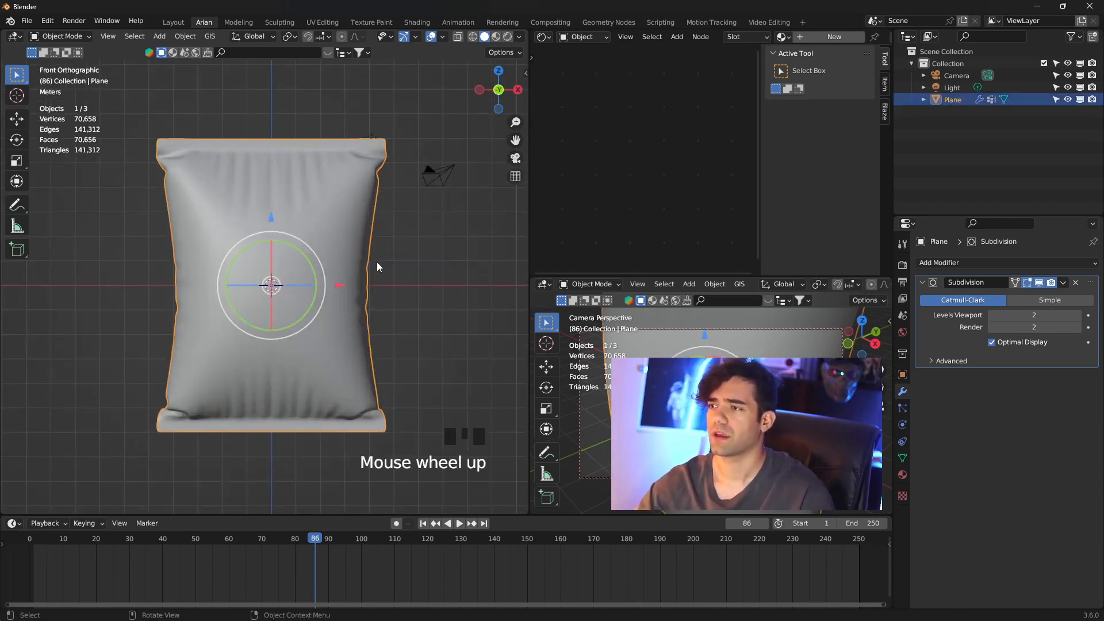
pyautogui.scroll(-2, 377, 261)
pyautogui.press('Tab')
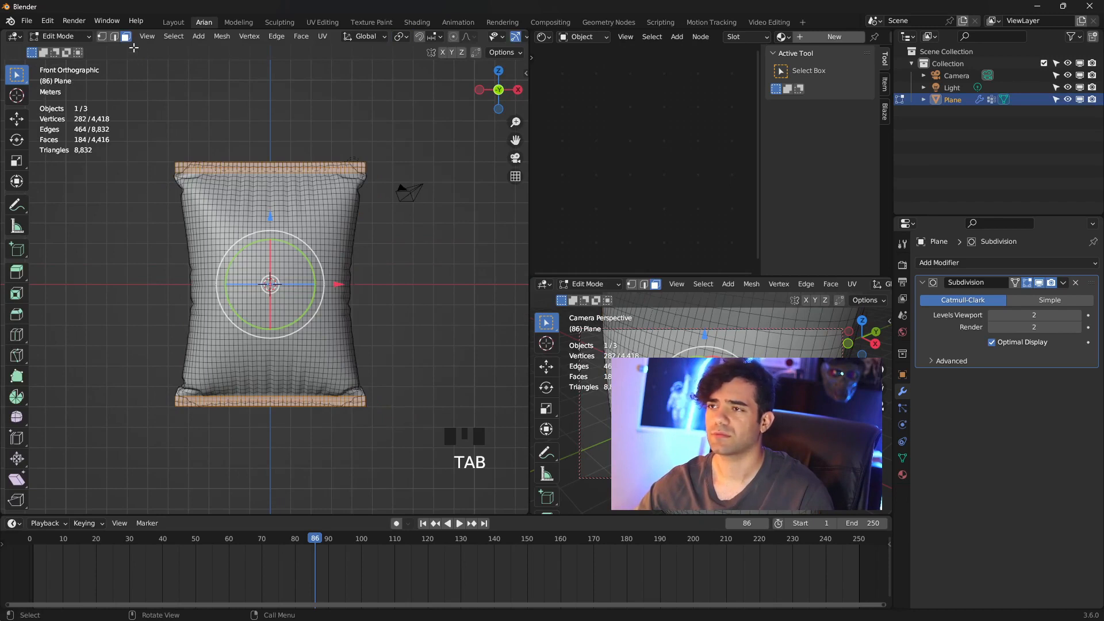
pyautogui.click(405, 275)
pyautogui.moveTo(404, 101); pyautogui.dragTo(126, 450)
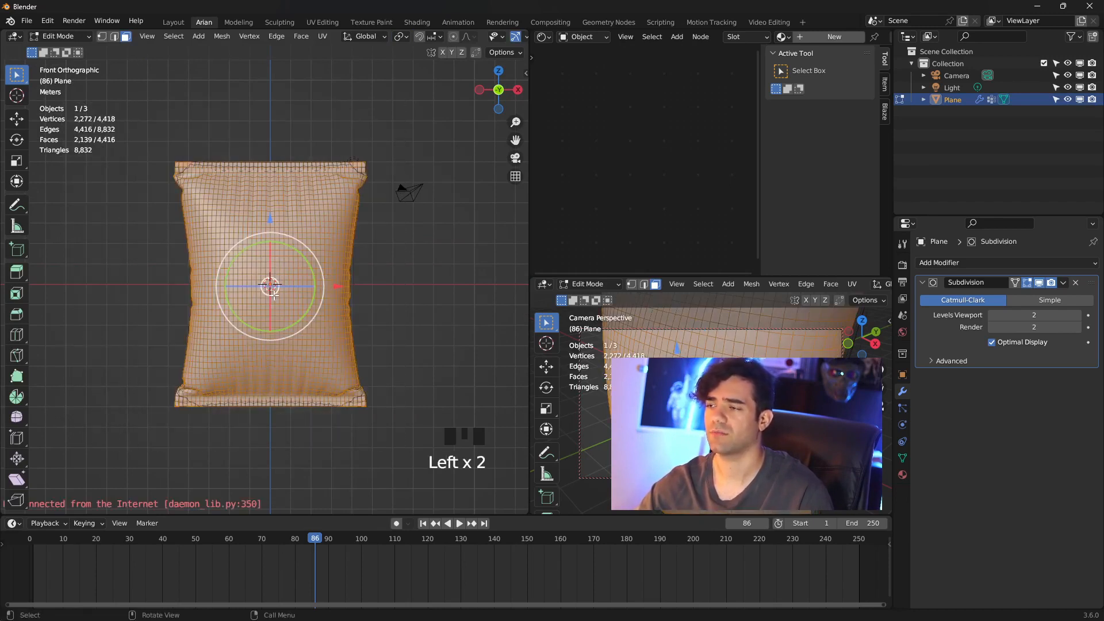
pyautogui.press('p')
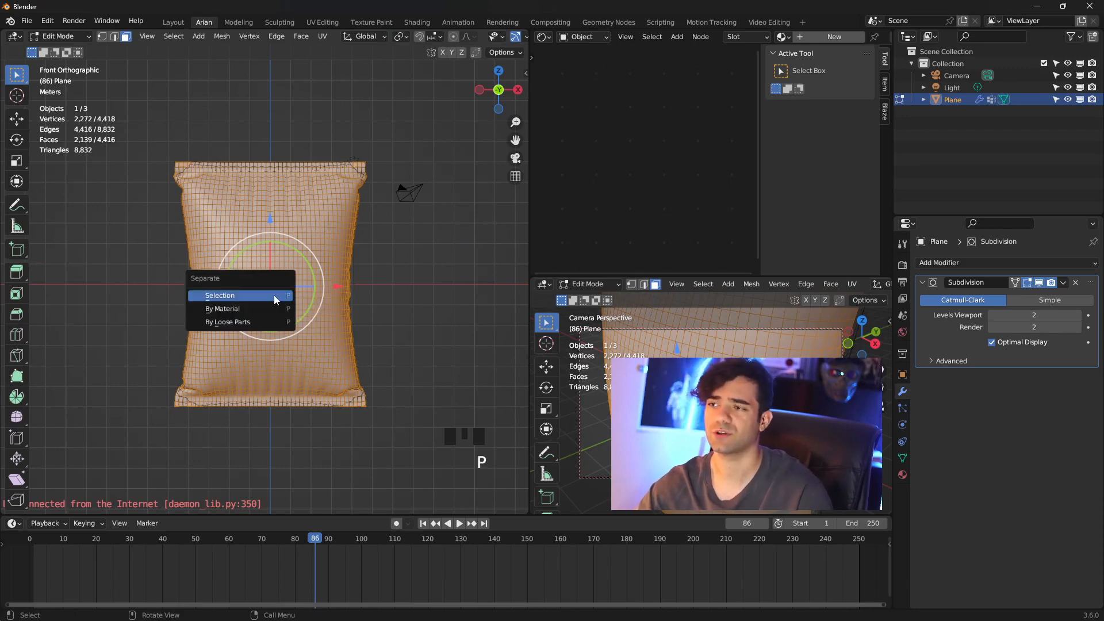
pyautogui.click(273, 295)
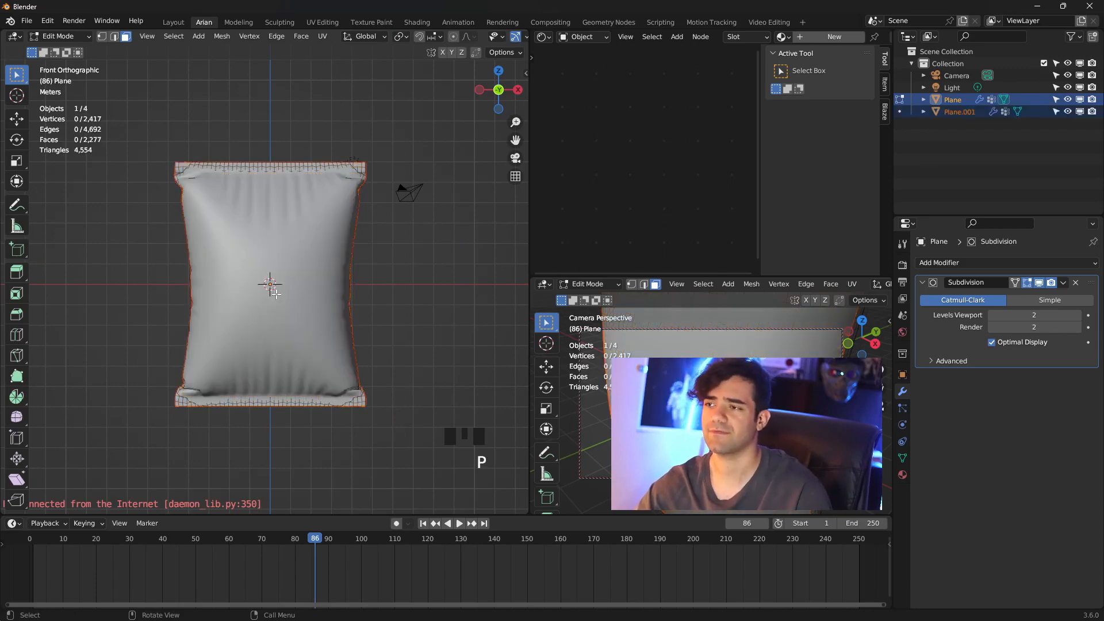
pyautogui.click(435, 282)
pyautogui.press('Tab')
pyautogui.click(408, 277)
# Step: Rename the separated front half of the bag as Front
pyautogui.moveTo(406, 276); pyautogui.dragTo(344, 289, button='middle')
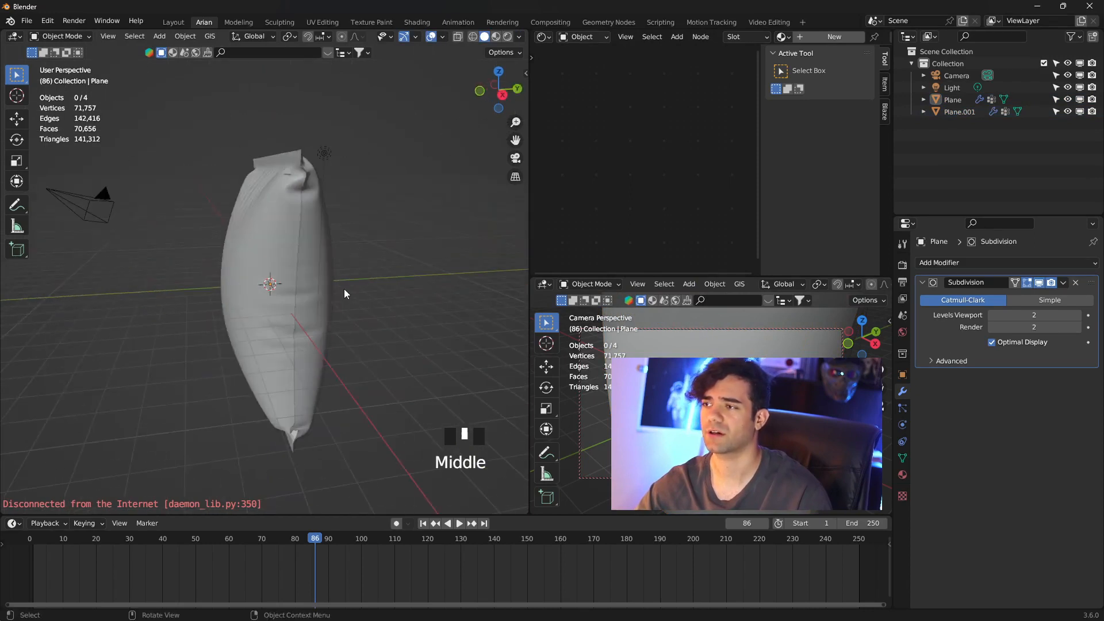
pyautogui.click(271, 272)
pyautogui.click(325, 232)
pyautogui.click(324, 232)
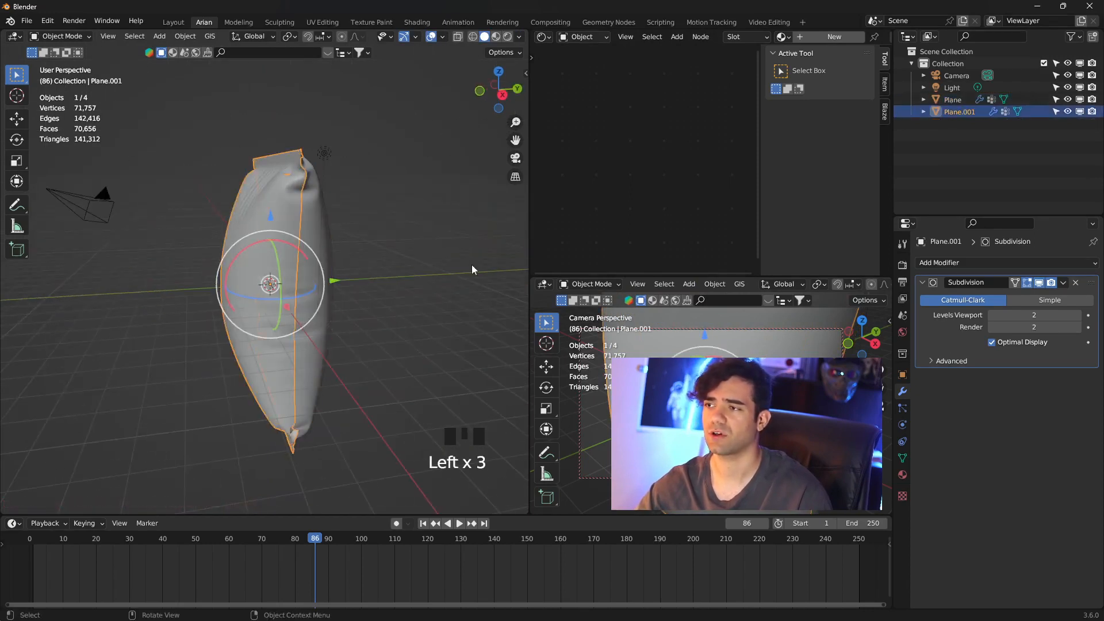
pyautogui.doubleClick(947, 112)
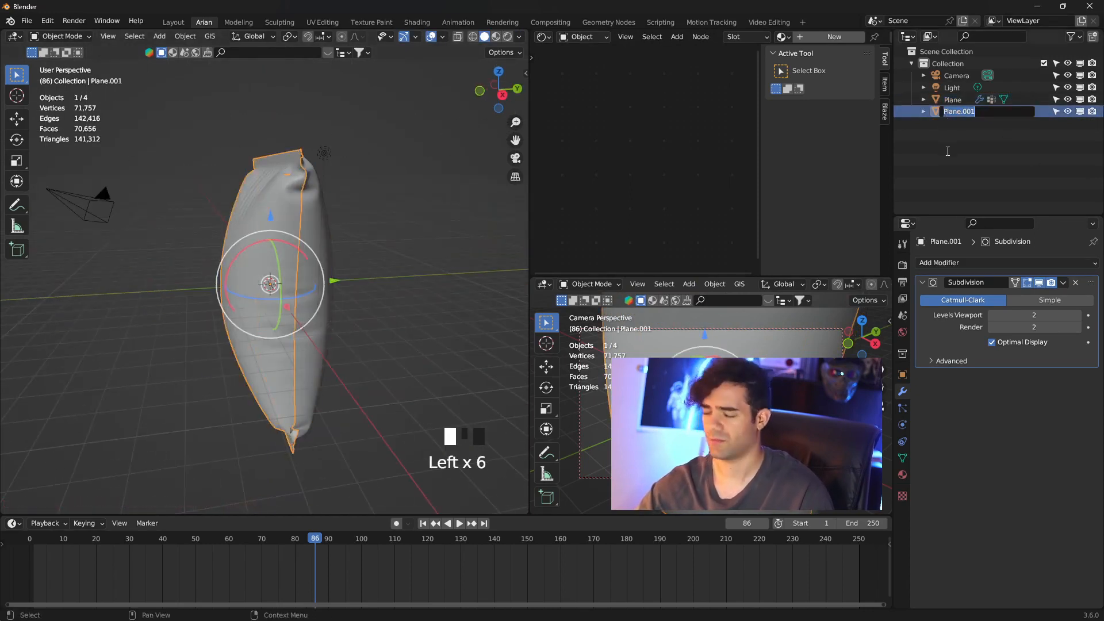
pyautogui.write('Front')
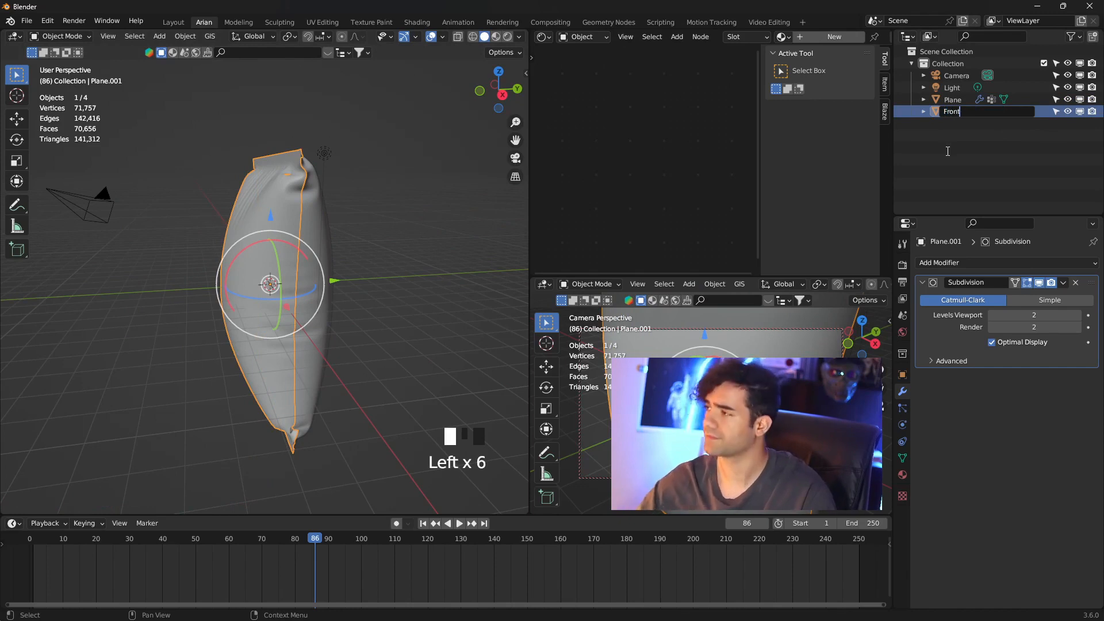
pyautogui.press('Return')
# Step: Rename the remaining Plane half of the bag as Back
pyautogui.click(964, 112)
pyautogui.doubleClick(965, 111)
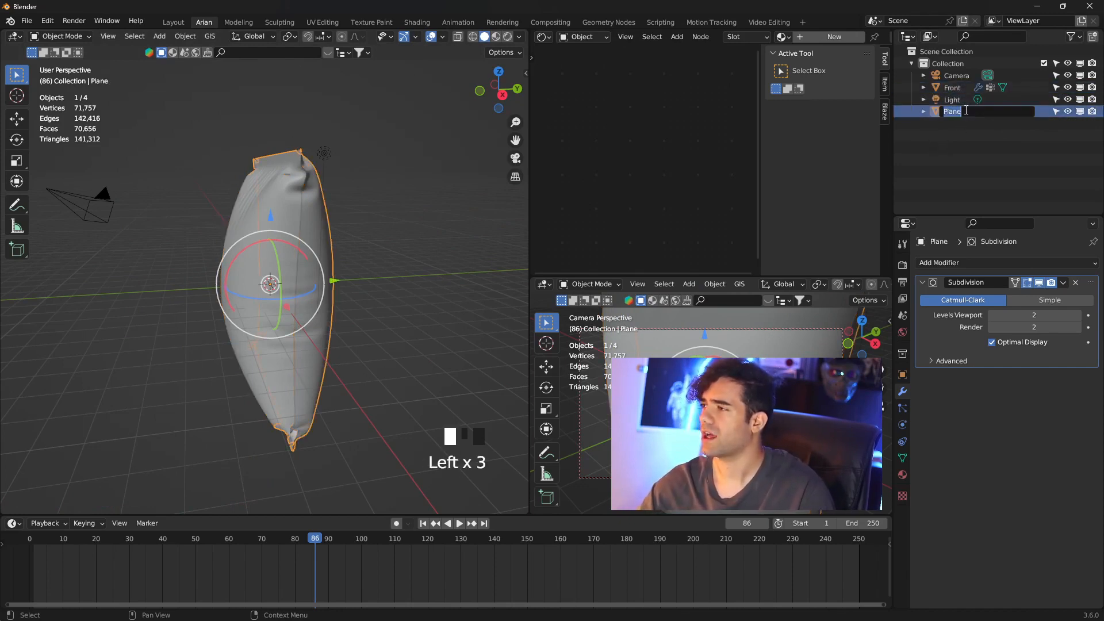
pyautogui.write('Ba')
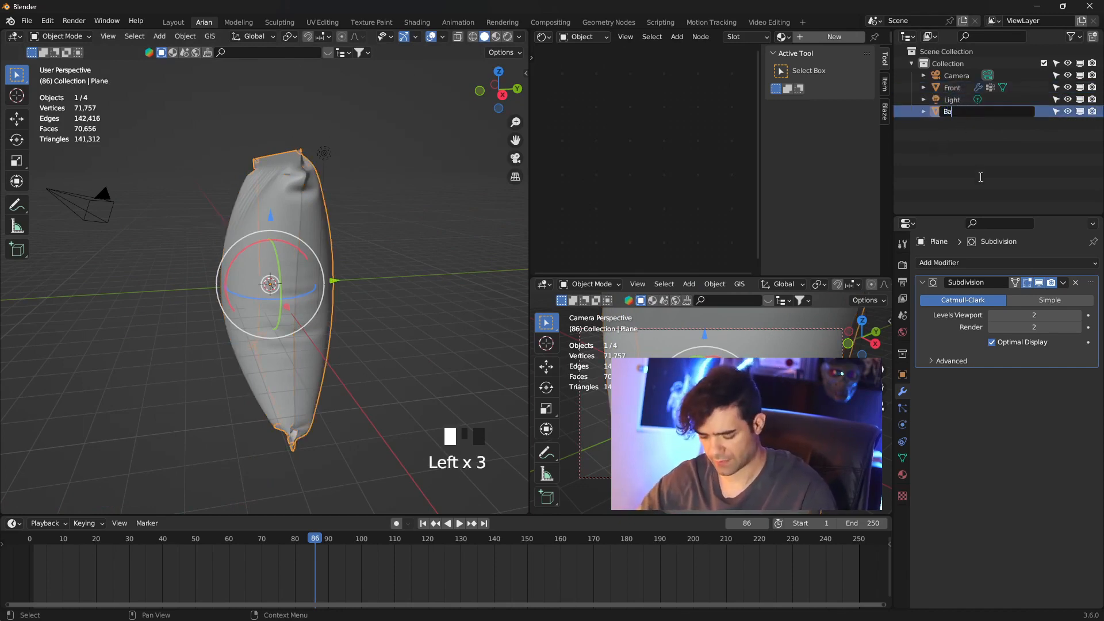
pyautogui.write('ck')
pyautogui.press('Return')
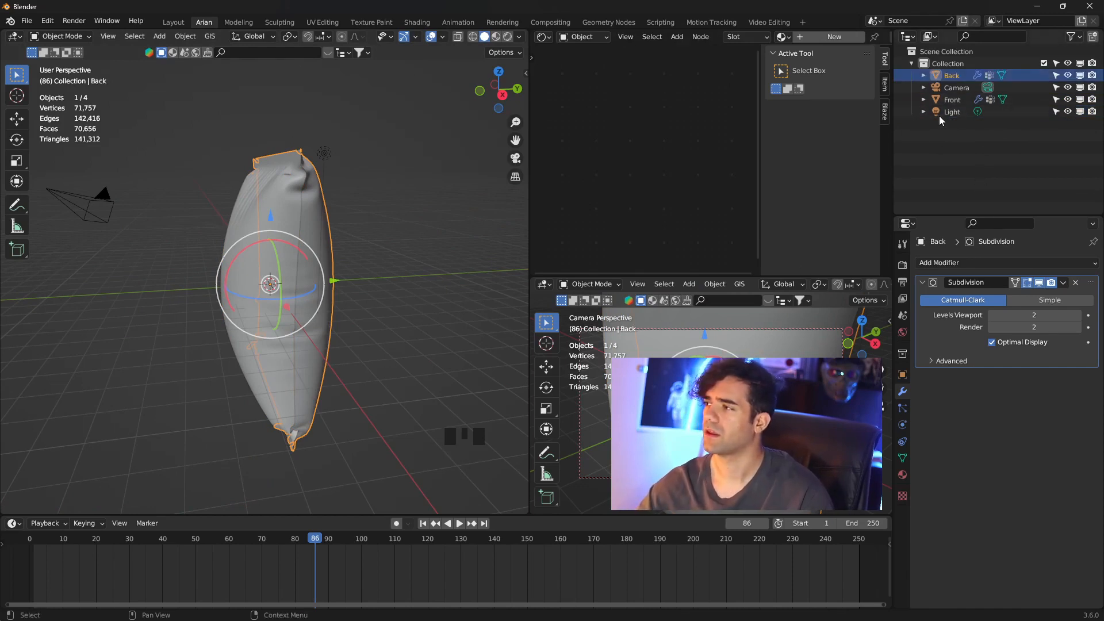
# Step: Select the Front half, view it from the front, and give it a new material
pyautogui.click(952, 100)
pyautogui.moveTo(424, 243); pyautogui.dragTo(463, 242, button='middle')
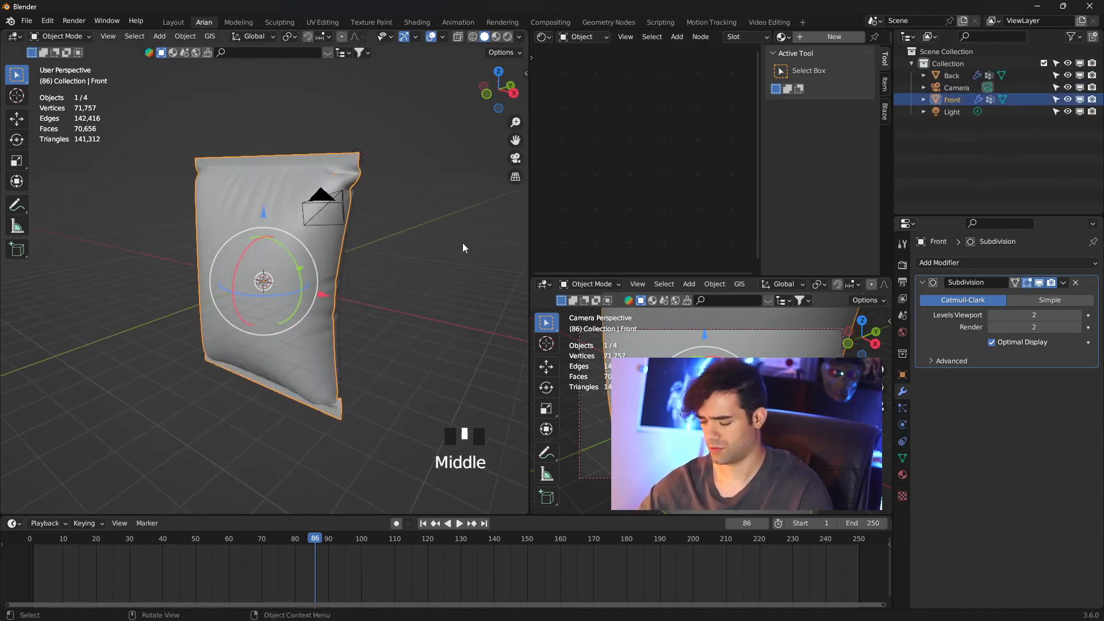
pyautogui.press('KP_1')
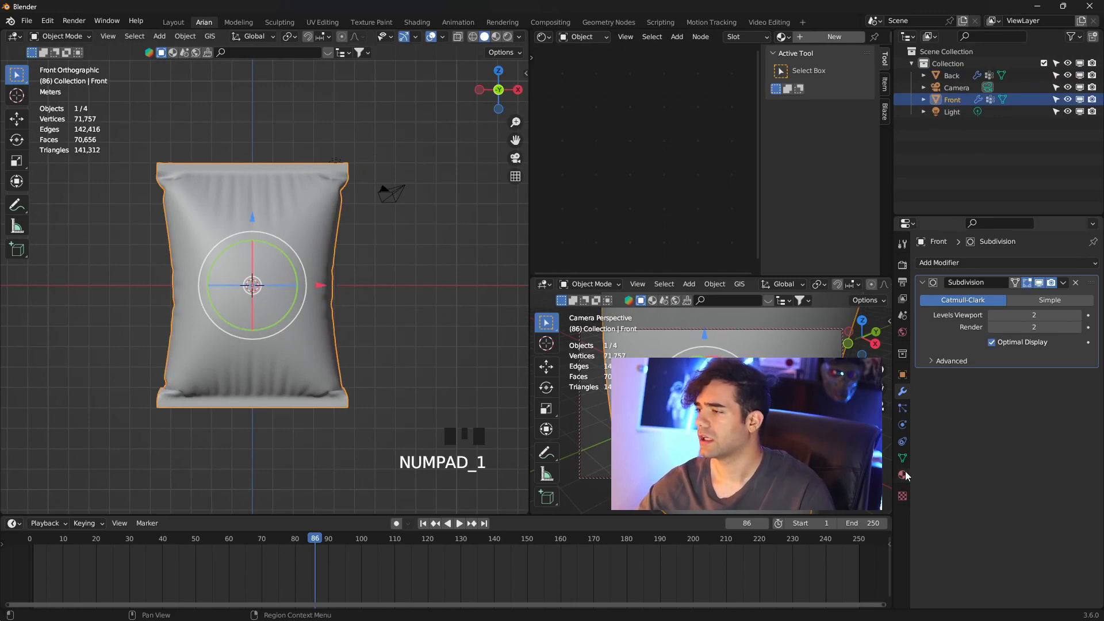
pyautogui.click(902, 475)
pyautogui.click(1030, 319)
pyautogui.click(1026, 313)
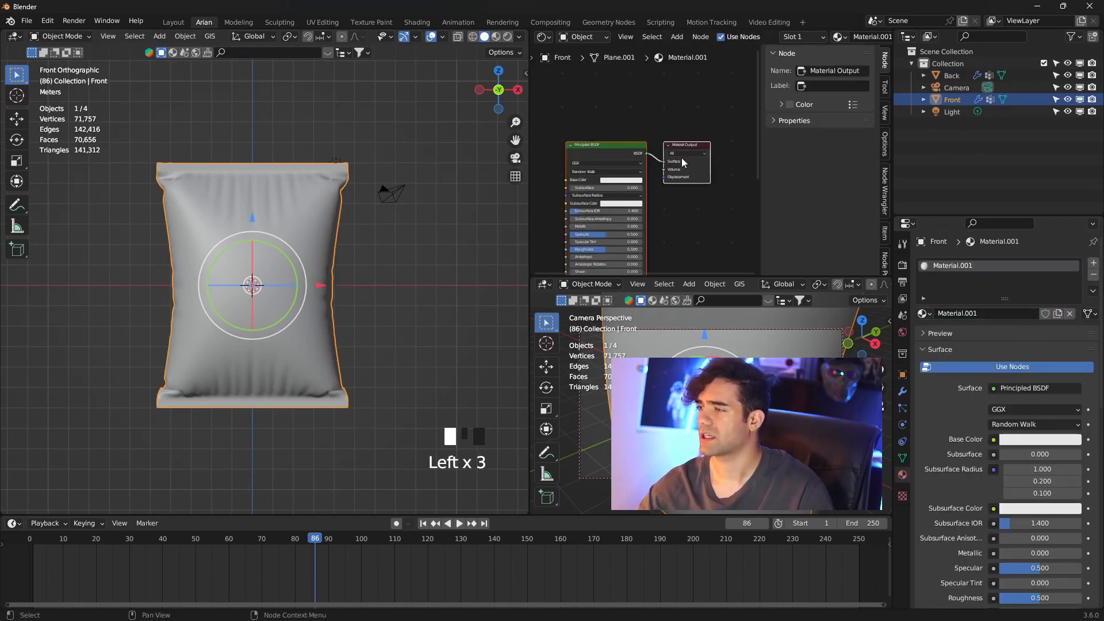
# Step: Bring fr.jpg from the file explorer into the Front material as an image texture and connect its Color to Base Color
pyautogui.click(633, 99)
pyautogui.moveTo(590, 108); pyautogui.dragTo(624, 99, button='middle')
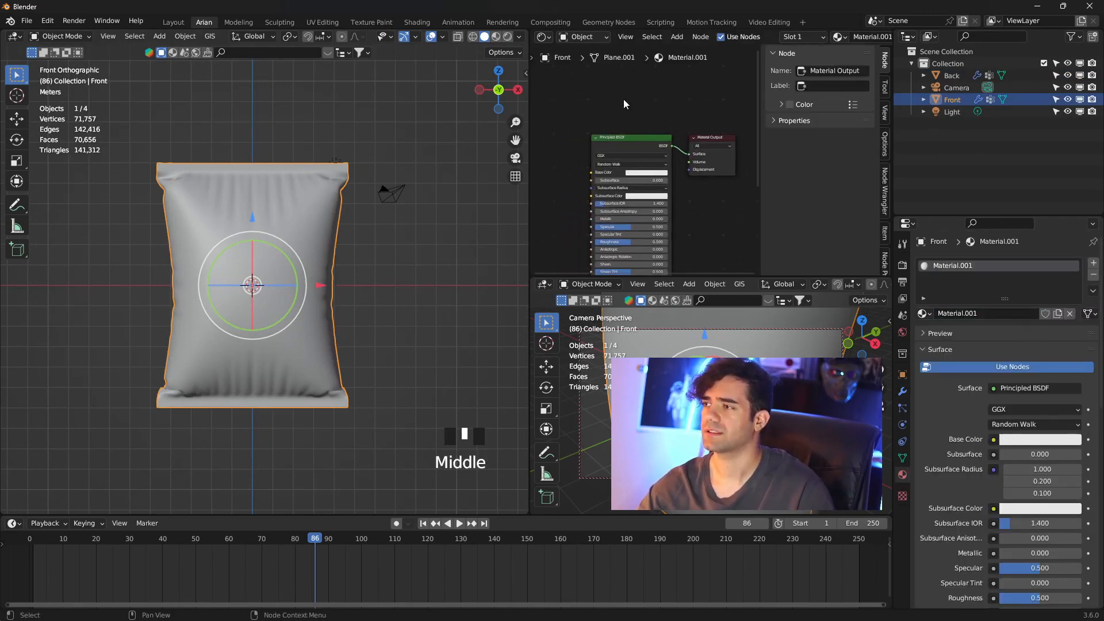
pyautogui.hotkey('ctrl', 'space')
pyautogui.scroll(-1, 495, 187)
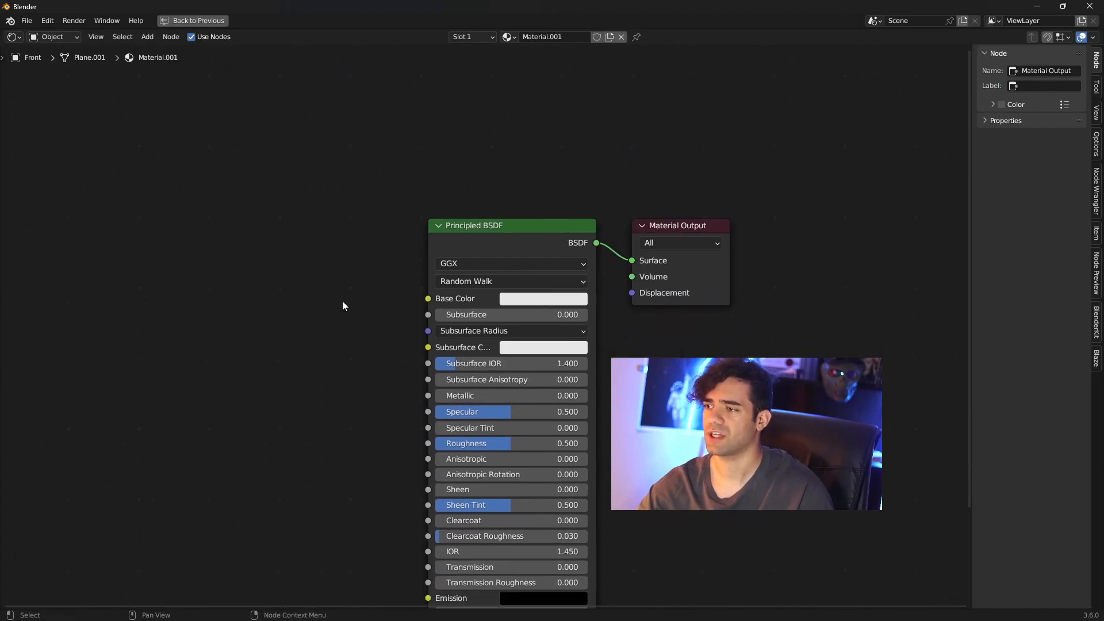
pyautogui.hotkey('alt', 'Tab')
pyautogui.doubleClick(358, 226)
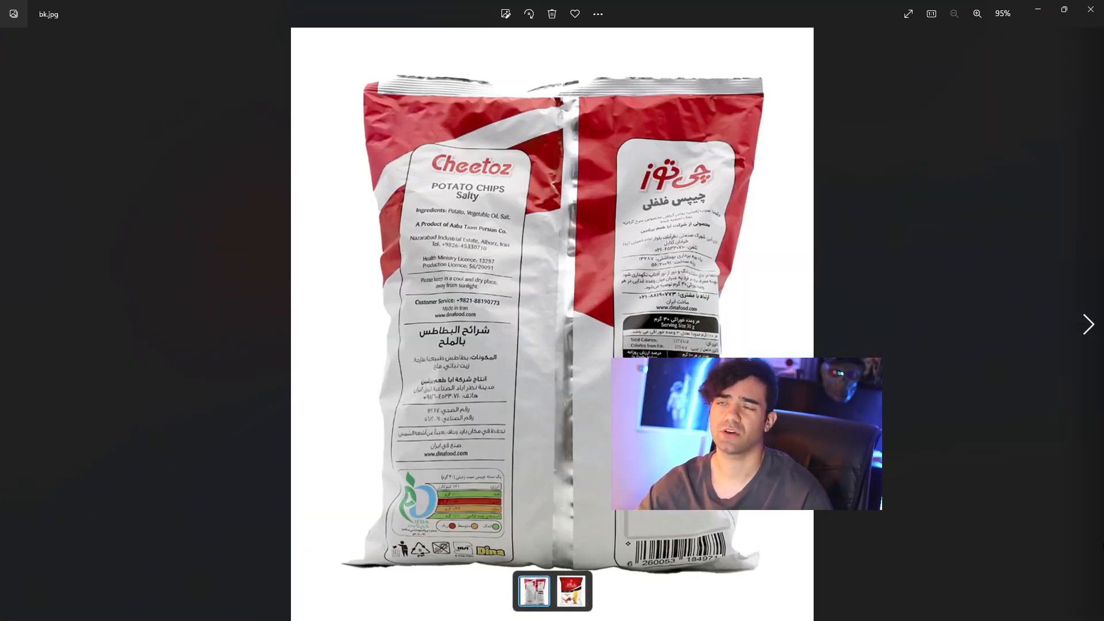
pyautogui.press('Right')
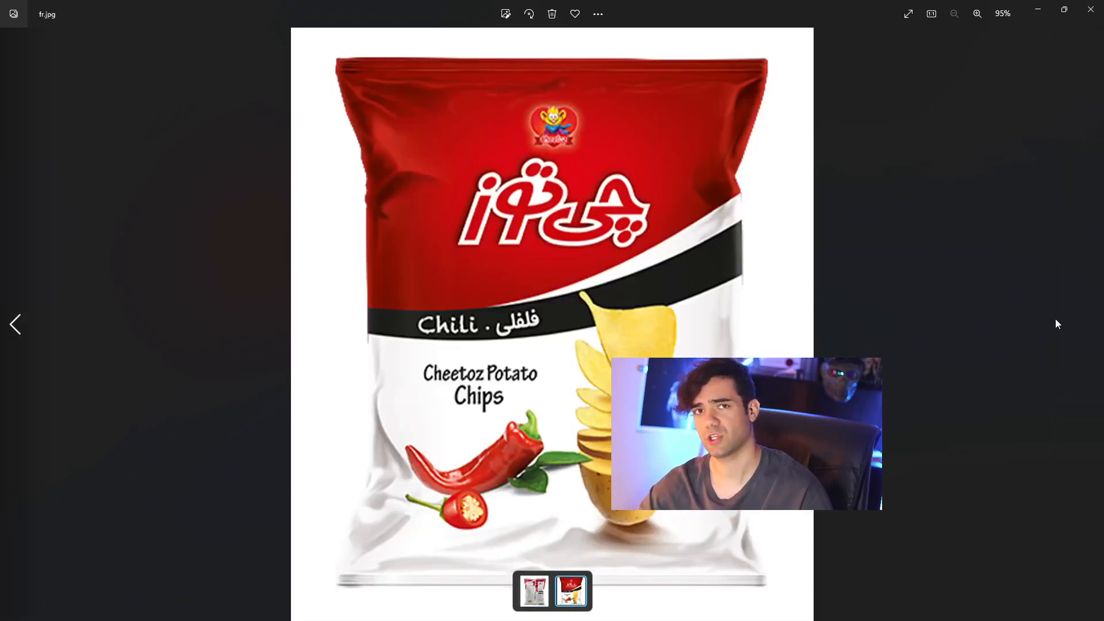
pyautogui.click(1091, 10)
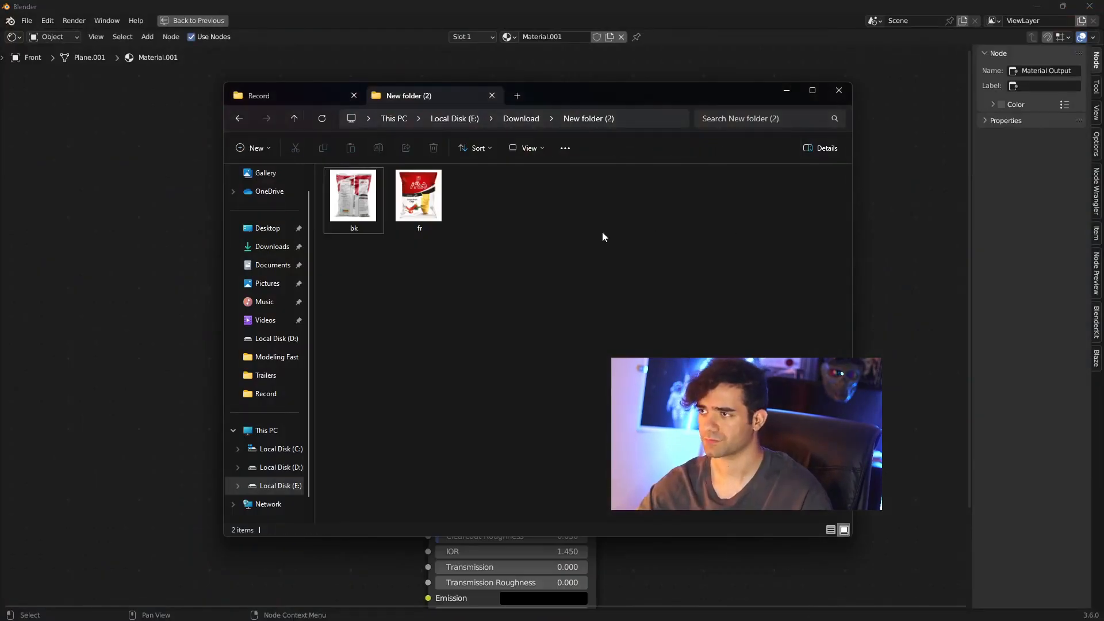
pyautogui.moveTo(418, 195); pyautogui.dragTo(164, 269)
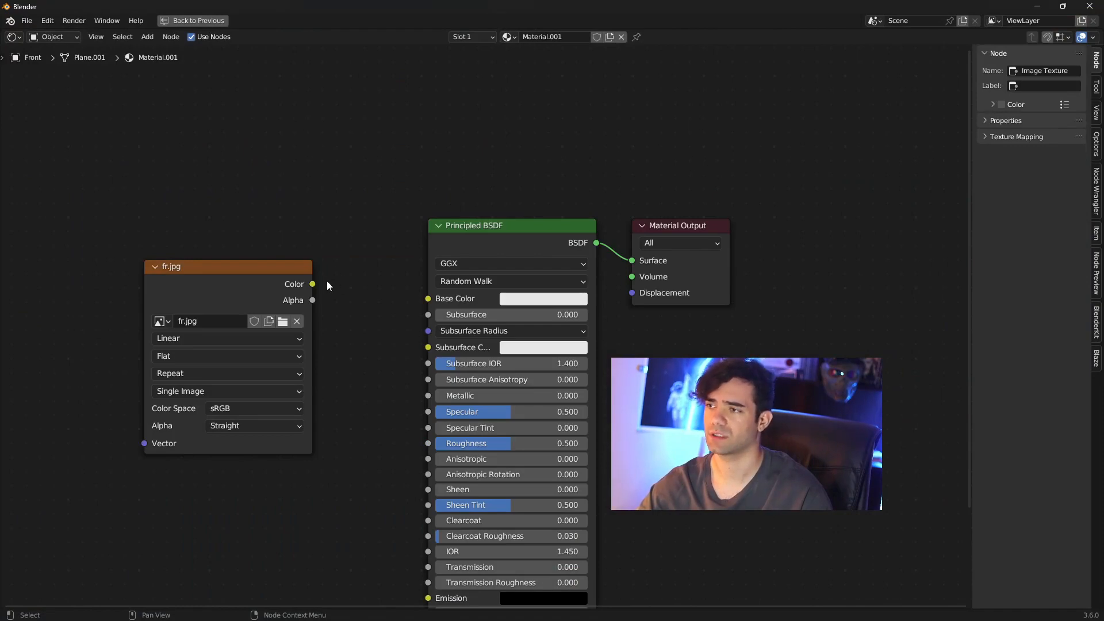
pyautogui.moveTo(313, 284); pyautogui.dragTo(427, 298)
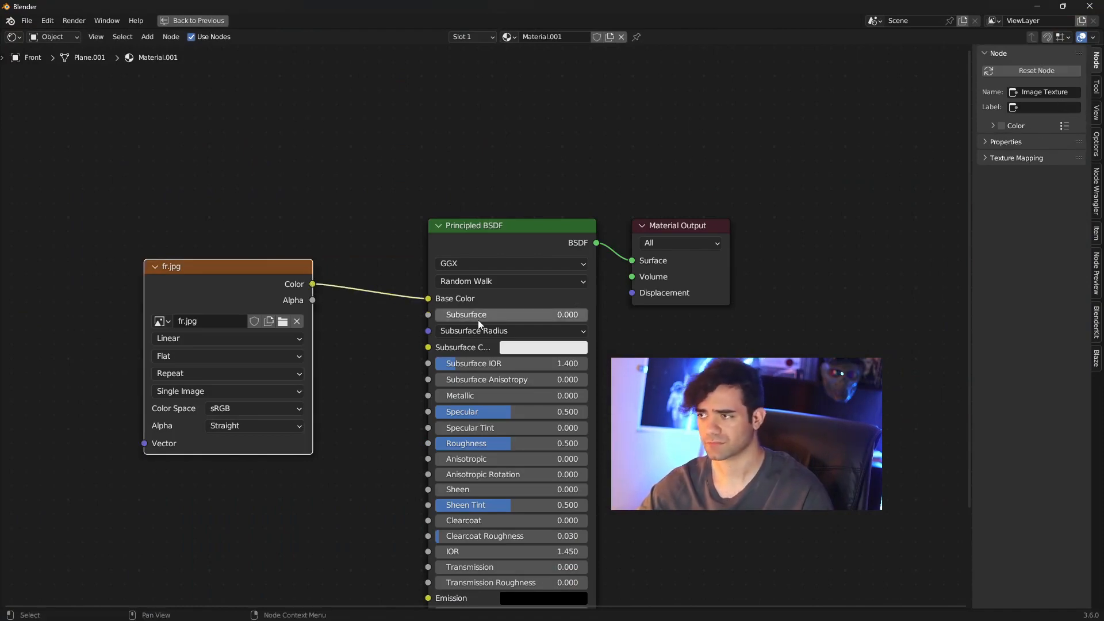
pyautogui.click(362, 131)
pyautogui.hotkey('ctrl', 'space')
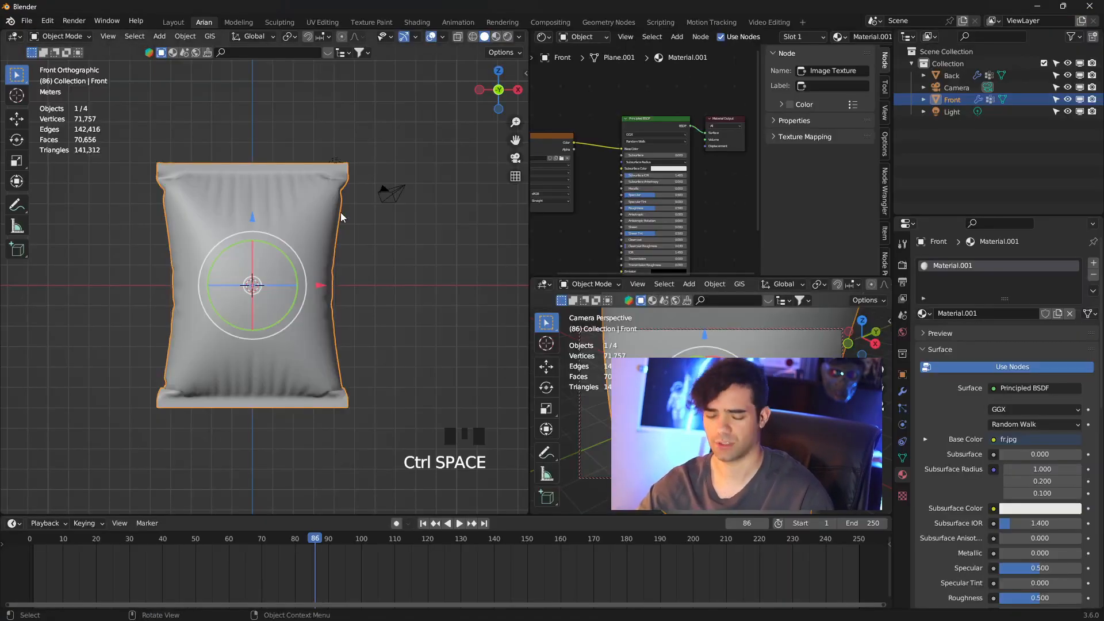
# Step: Switch to the UV Editing workspace and show the bag's front with Material Preview shading in front view
pyautogui.press('z')
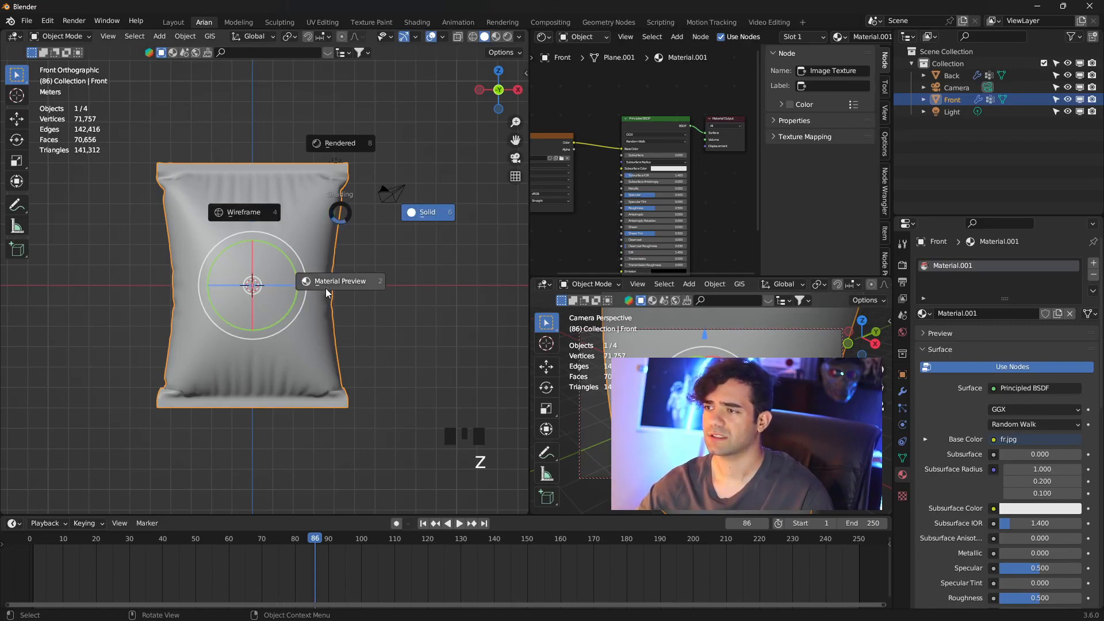
pyautogui.click(384, 316)
pyautogui.click(323, 23)
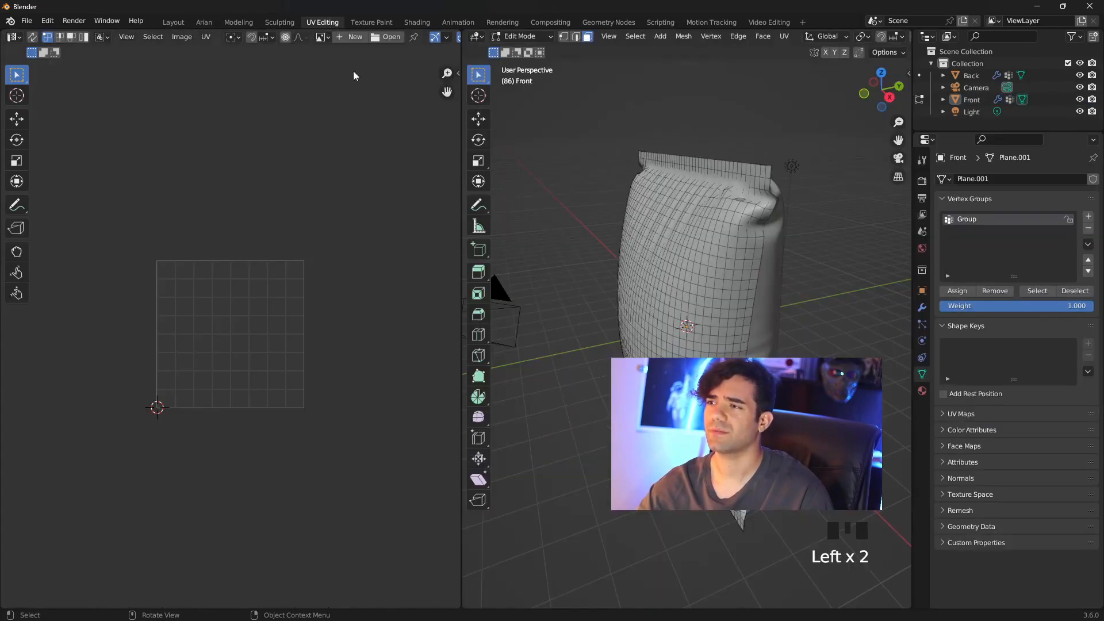
pyautogui.press('z')
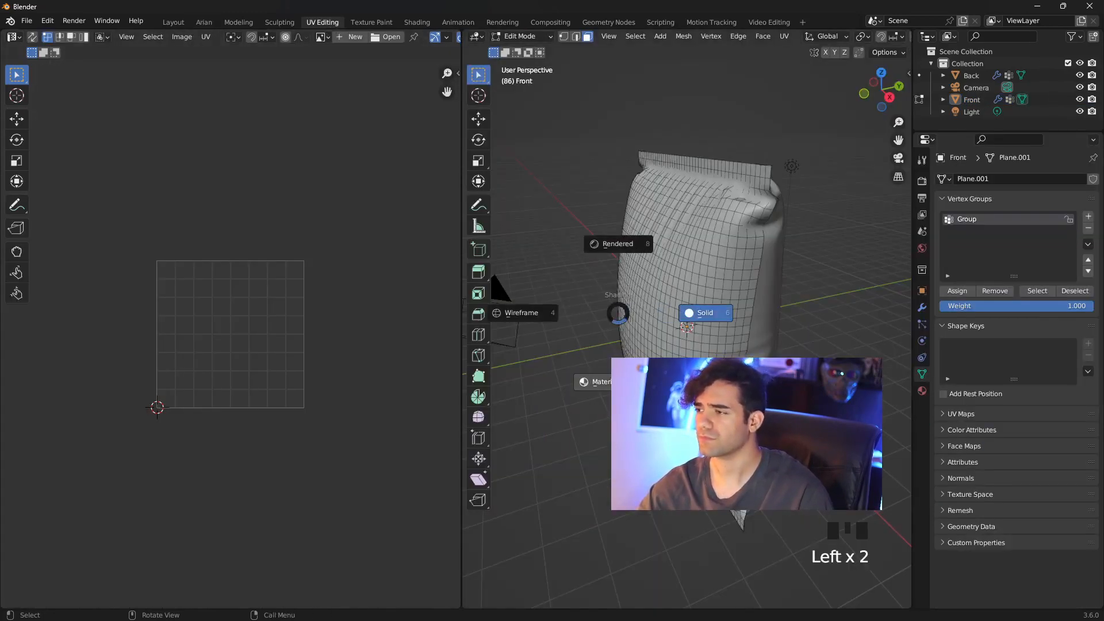
pyautogui.press('z')
pyautogui.press('KP_1')
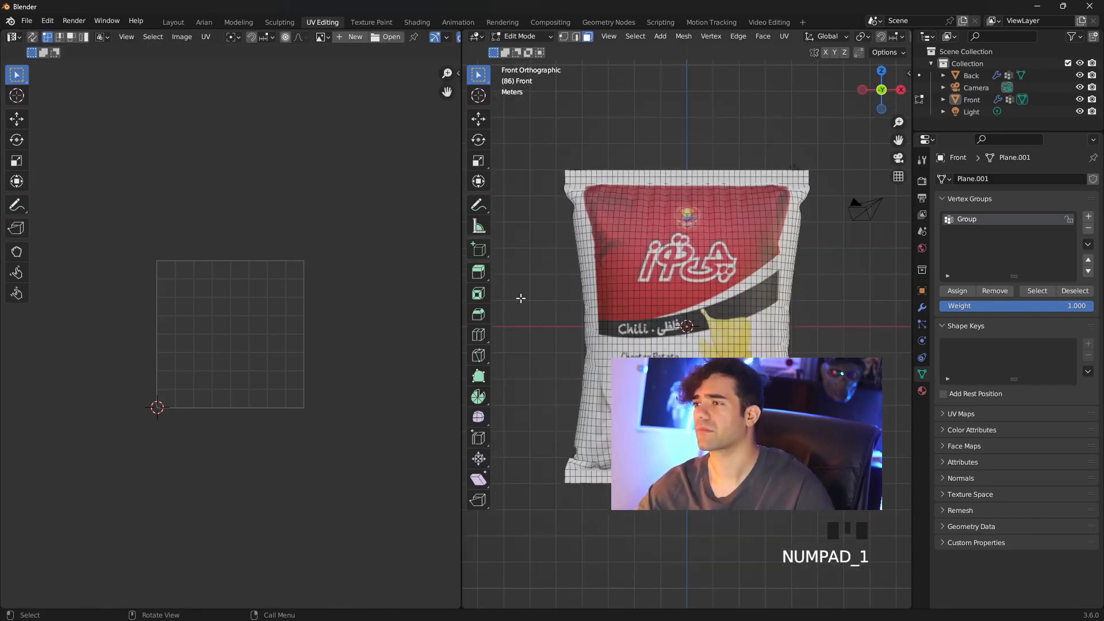
# Step: Select all faces of the Front half and unwrap them with Project from View
pyautogui.press('a')
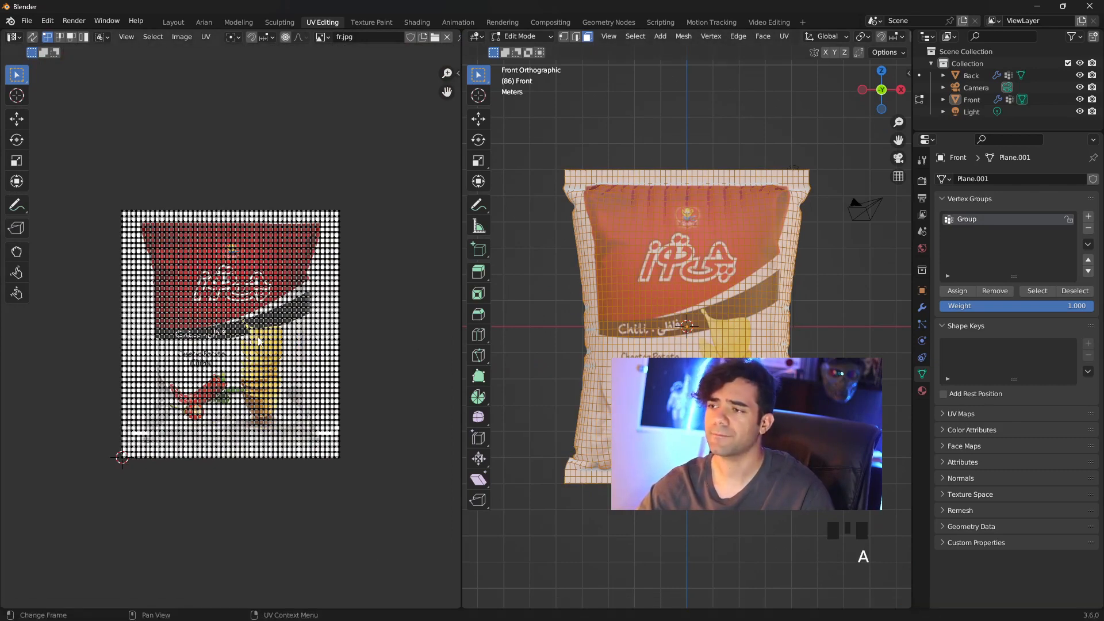
pyautogui.press('a')
pyautogui.scroll(1, 250, 340)
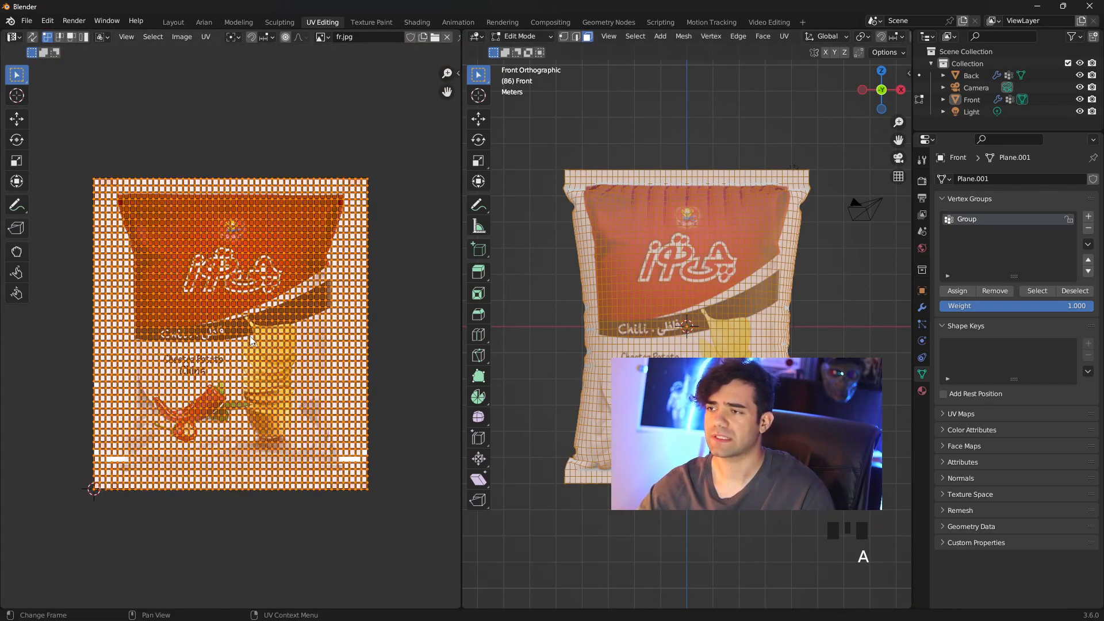
pyautogui.press('s')
pyautogui.rightClick(250, 341)
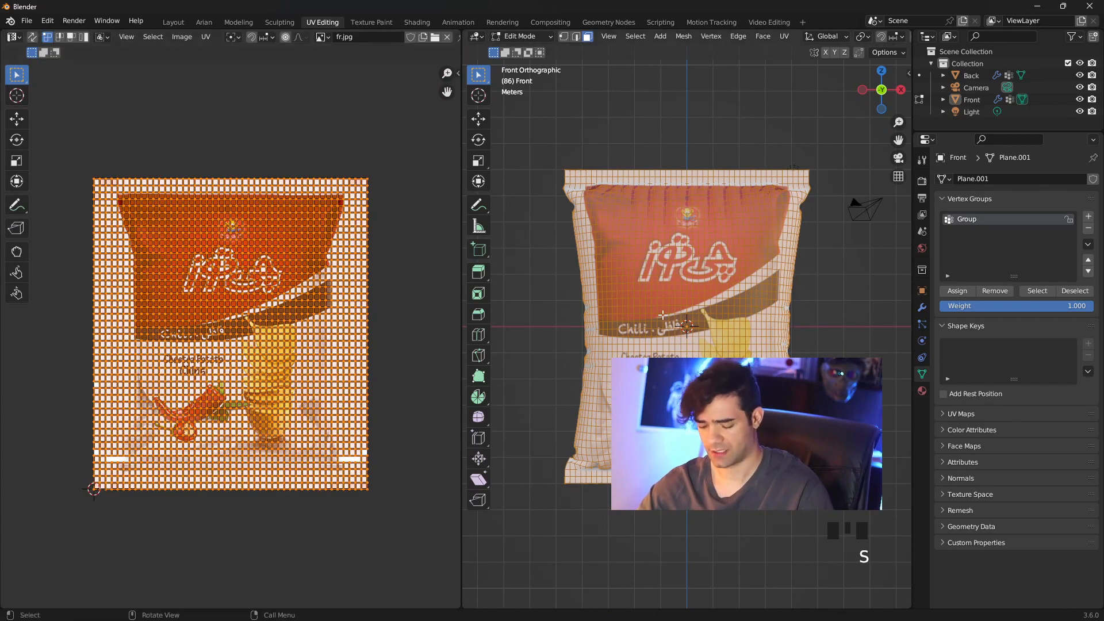
pyautogui.press('u')
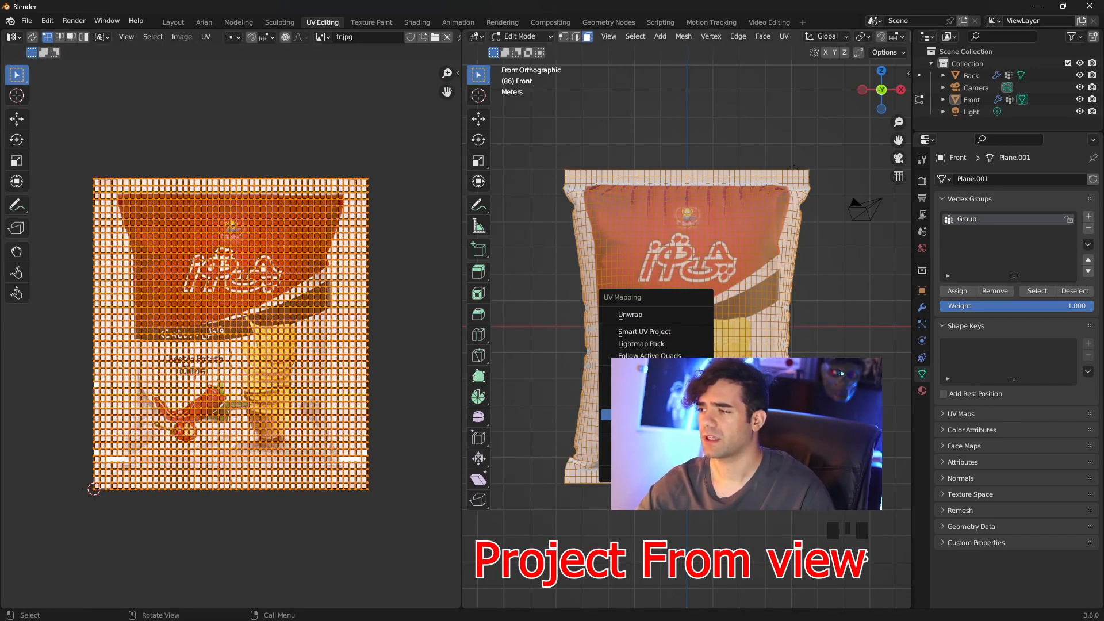
pyautogui.click(644, 415)
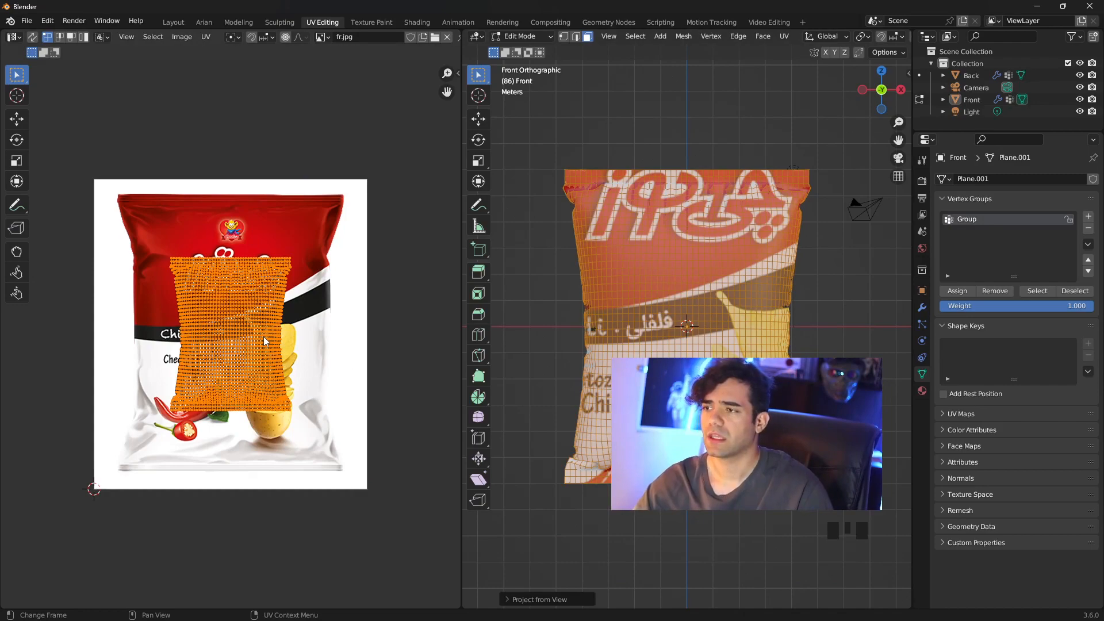
# Step: Scale the projected UVs by about 1.82, plus about 1.05 along X, to fit the bag in fr.jpg, and deselect them
pyautogui.press('s')
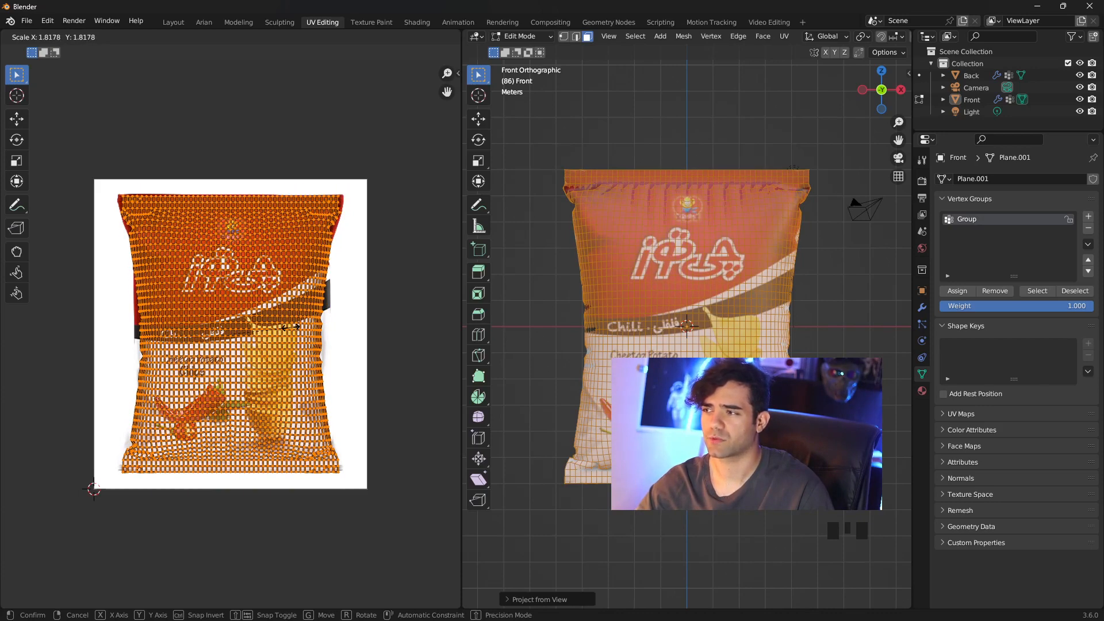
pyautogui.click(290, 327)
pyautogui.press('s')
pyautogui.press('x')
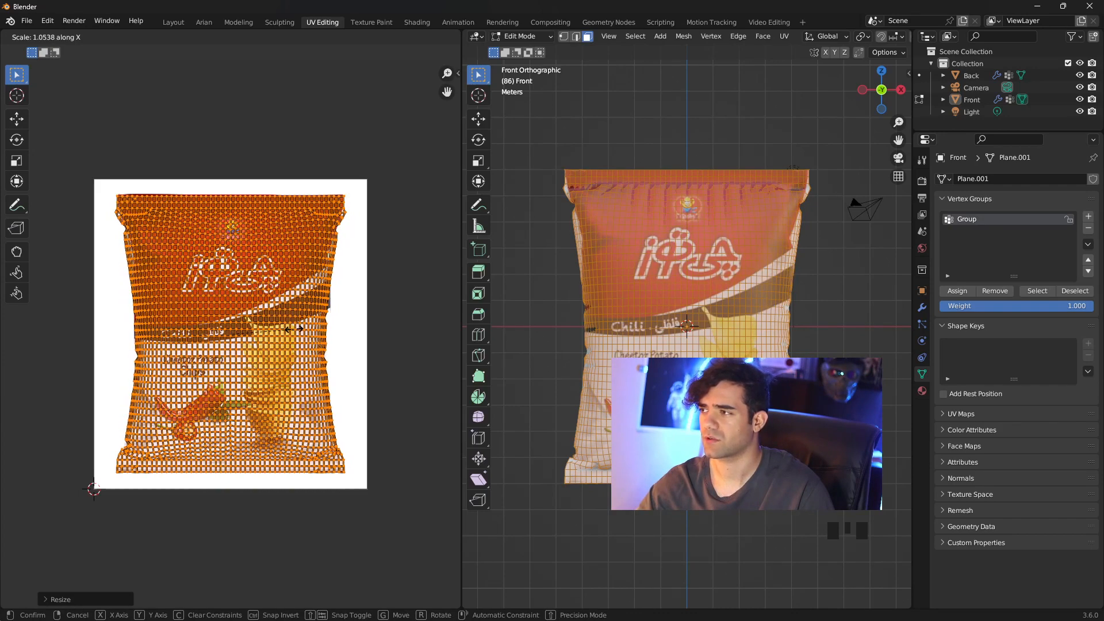
pyautogui.click(294, 329)
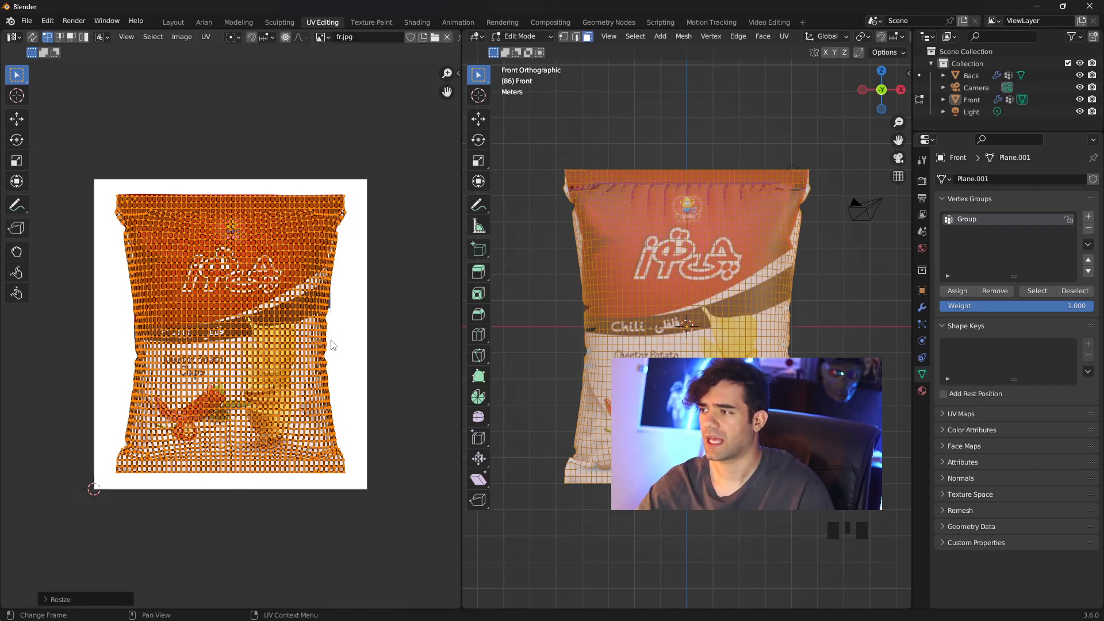
pyautogui.click(375, 130)
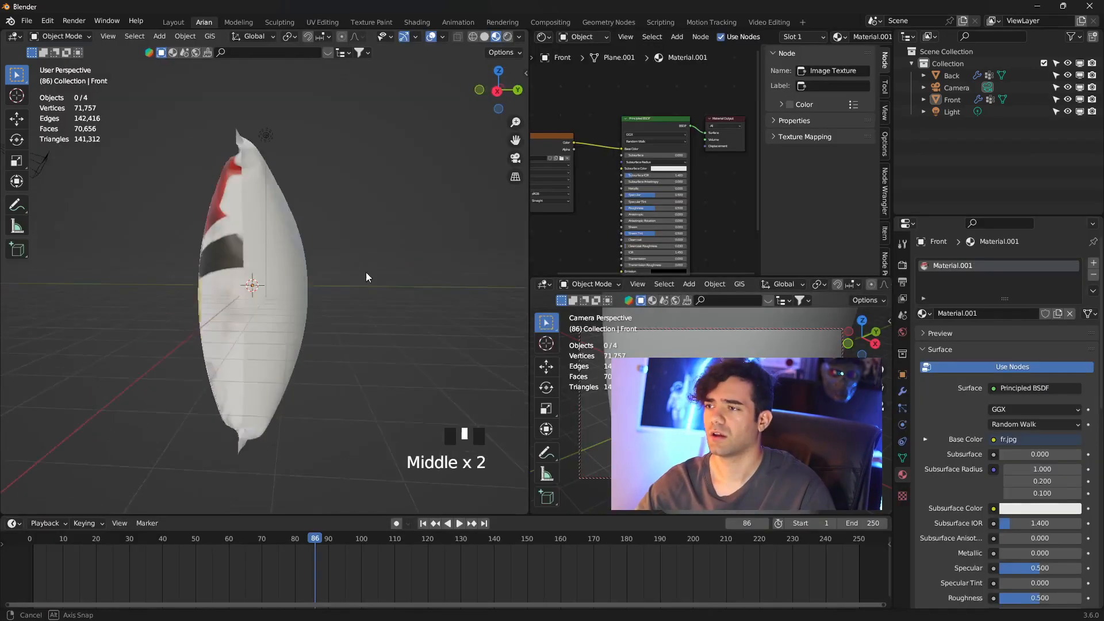
# Step: Select the Back half in back view and give it a new material
pyautogui.moveTo(366, 271); pyautogui.dragTo(300, 281, button='middle')
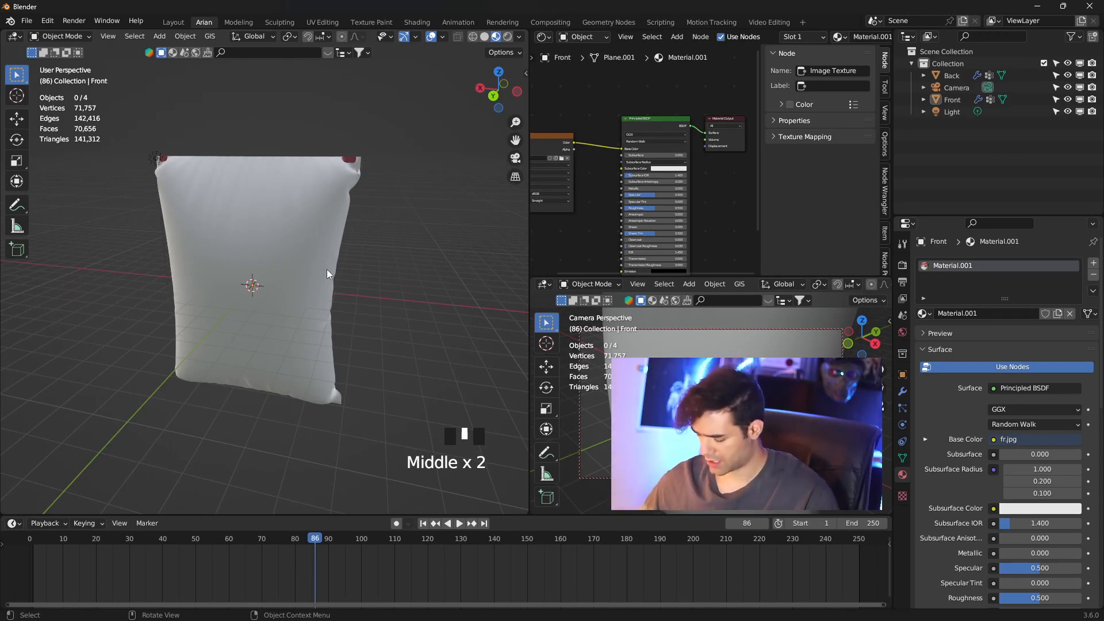
pyautogui.press('ctrl+KP_1')
pyautogui.click(307, 235)
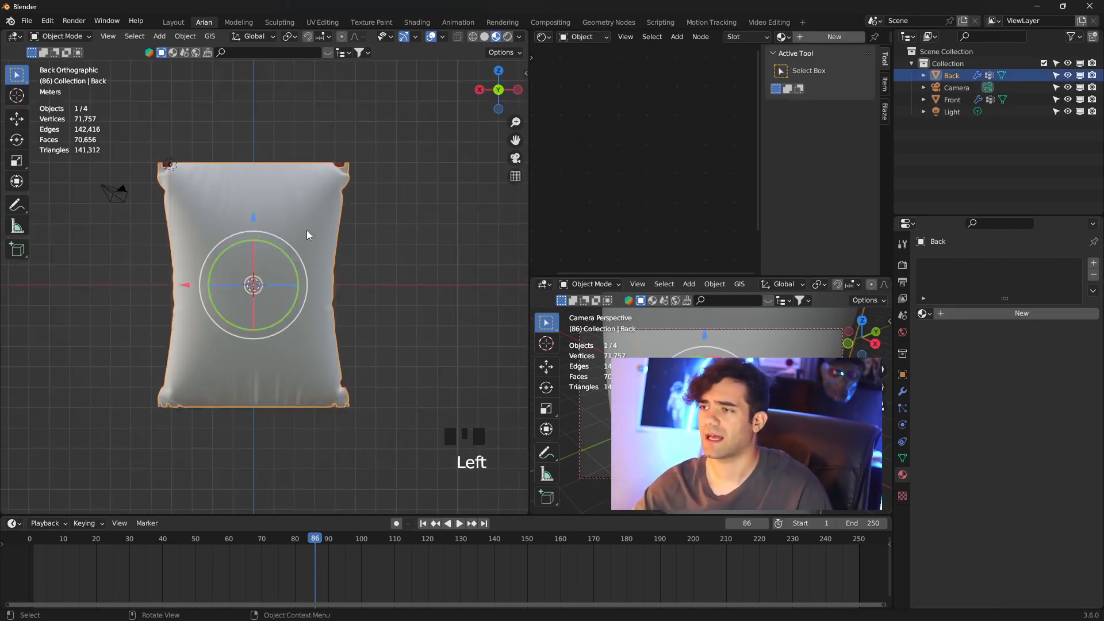
pyautogui.click(1026, 313)
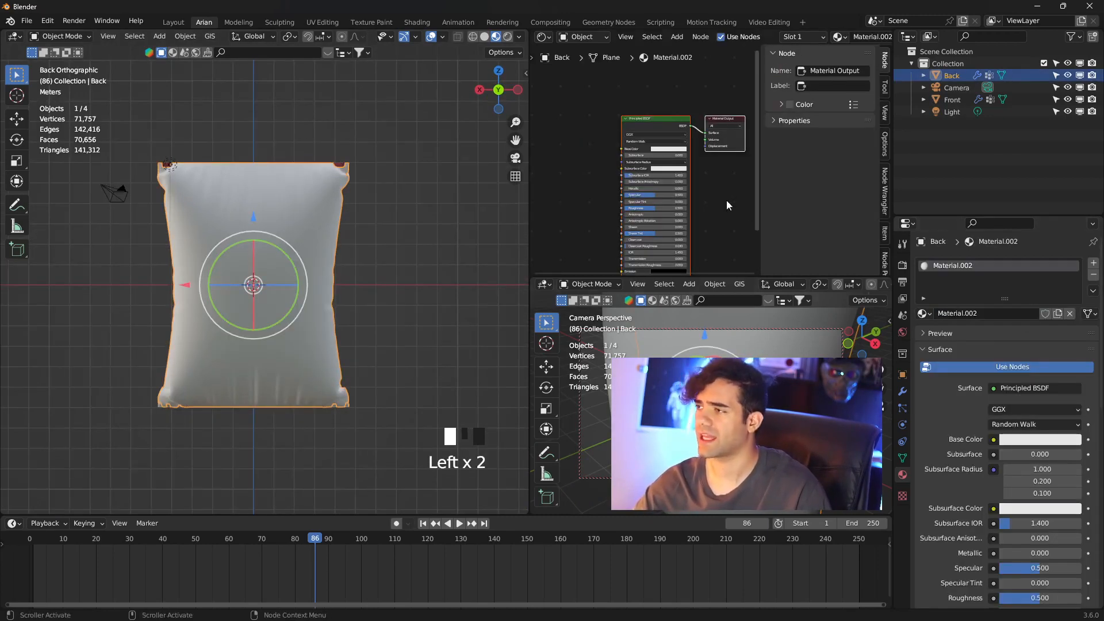
# Step: Bring bk.jpg into the Back material as an image texture and connect its Color to Base Color
pyautogui.hotkey('ctrl', 'space')
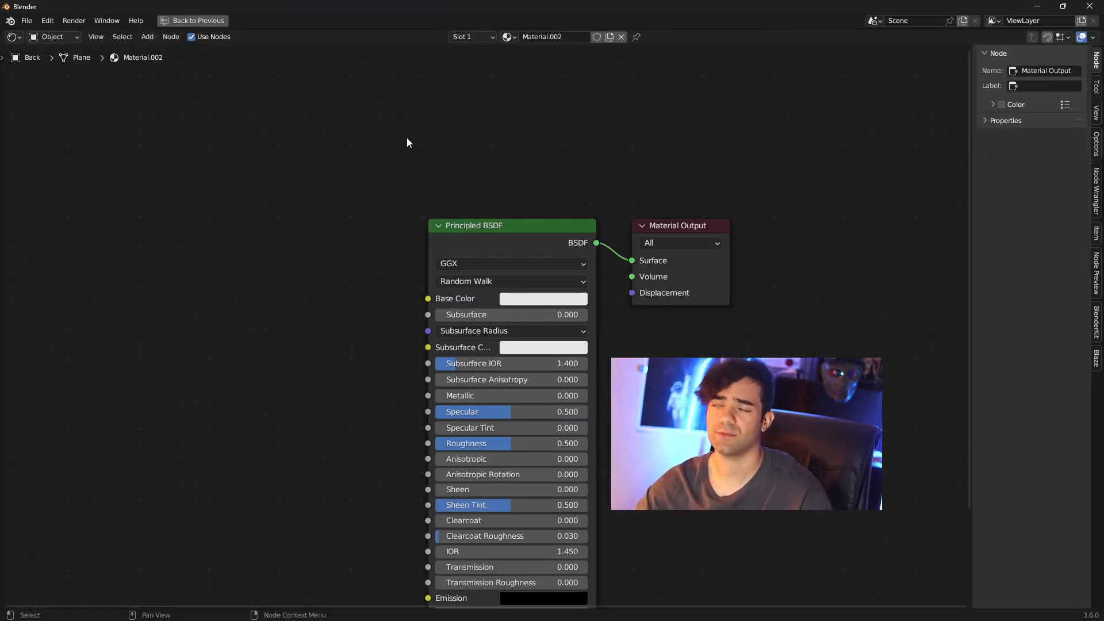
pyautogui.hotkey('alt', 'Tab')
pyautogui.moveTo(349, 200); pyautogui.dragTo(107, 333)
pyautogui.moveTo(296, 262); pyautogui.dragTo(418, 294)
pyautogui.hotkey('ctrl', 'space')
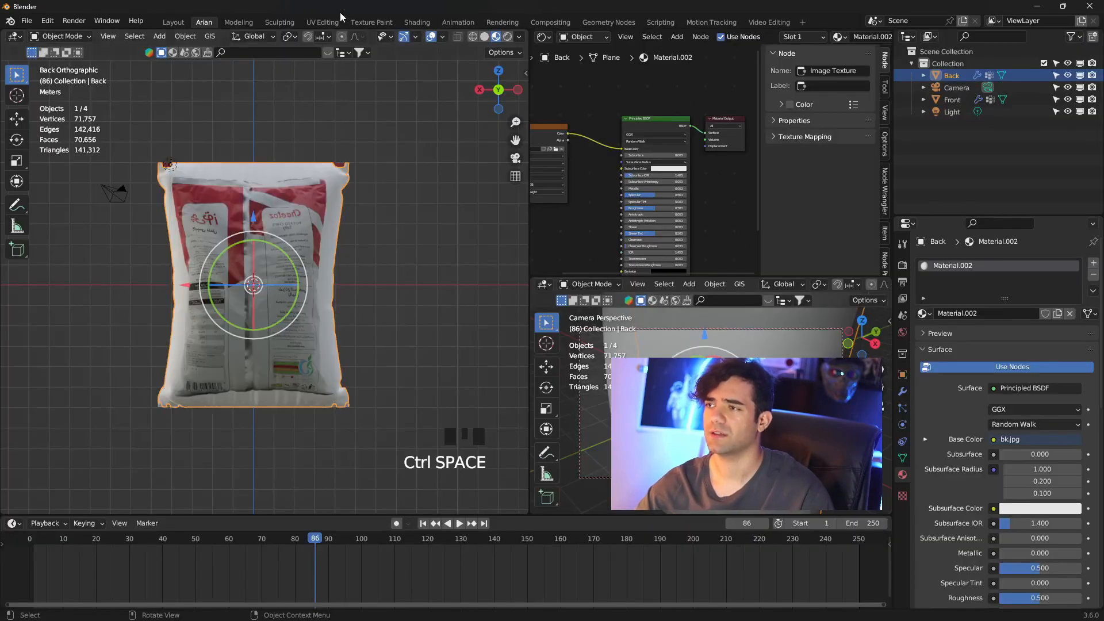
# Step: Select all faces of the Back half in back view and unwrap them with Project from View
pyautogui.click(314, 22)
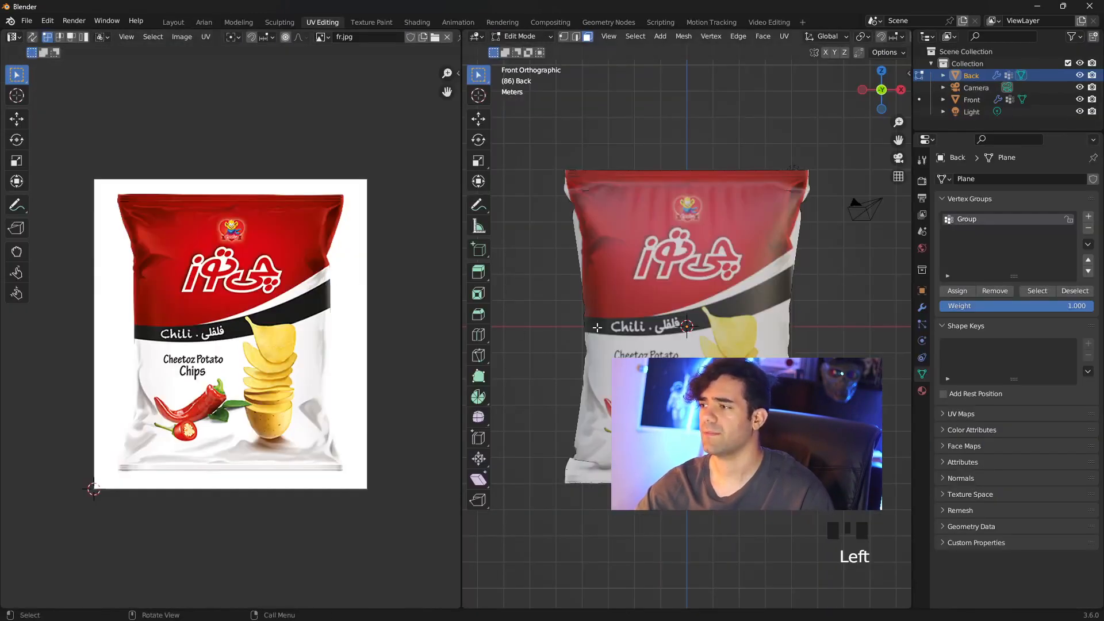
pyautogui.press('ctrl+KP_1')
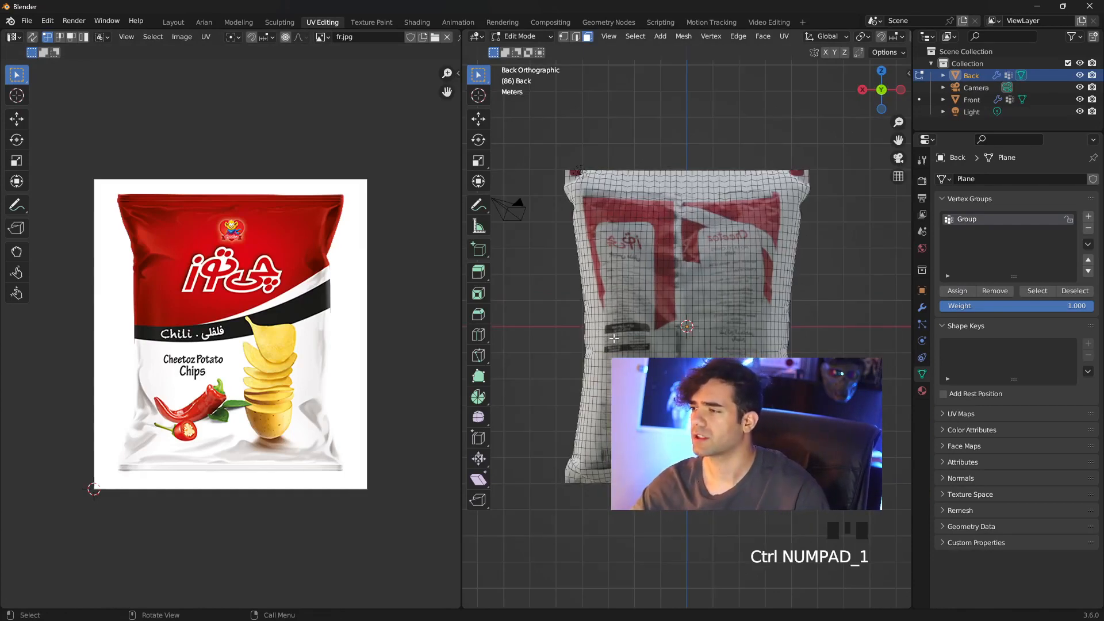
pyautogui.press('a')
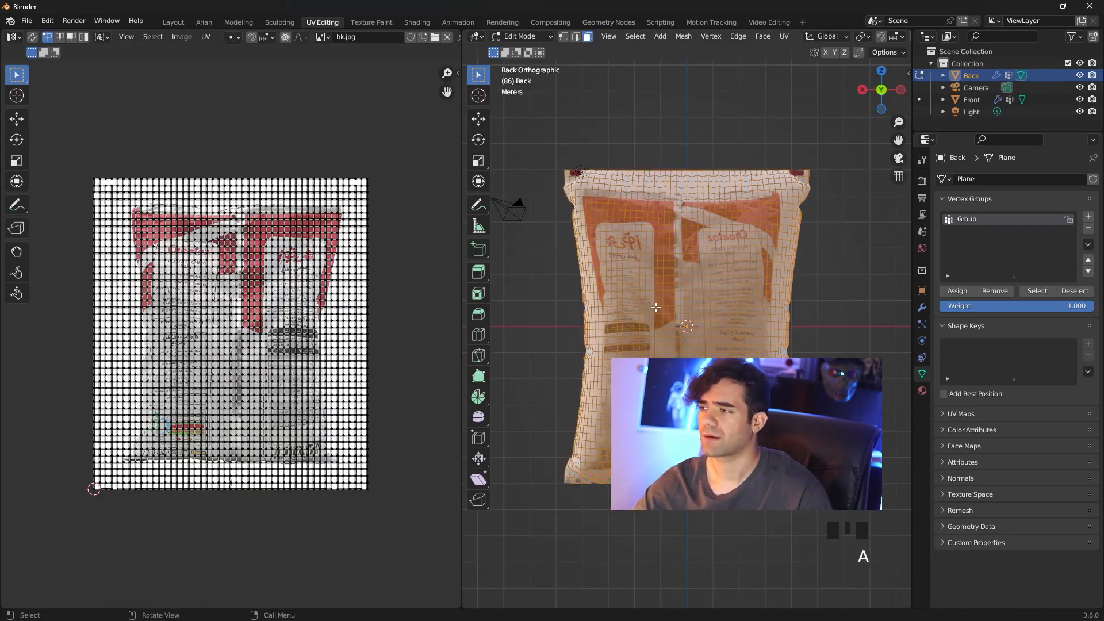
pyautogui.press('a')
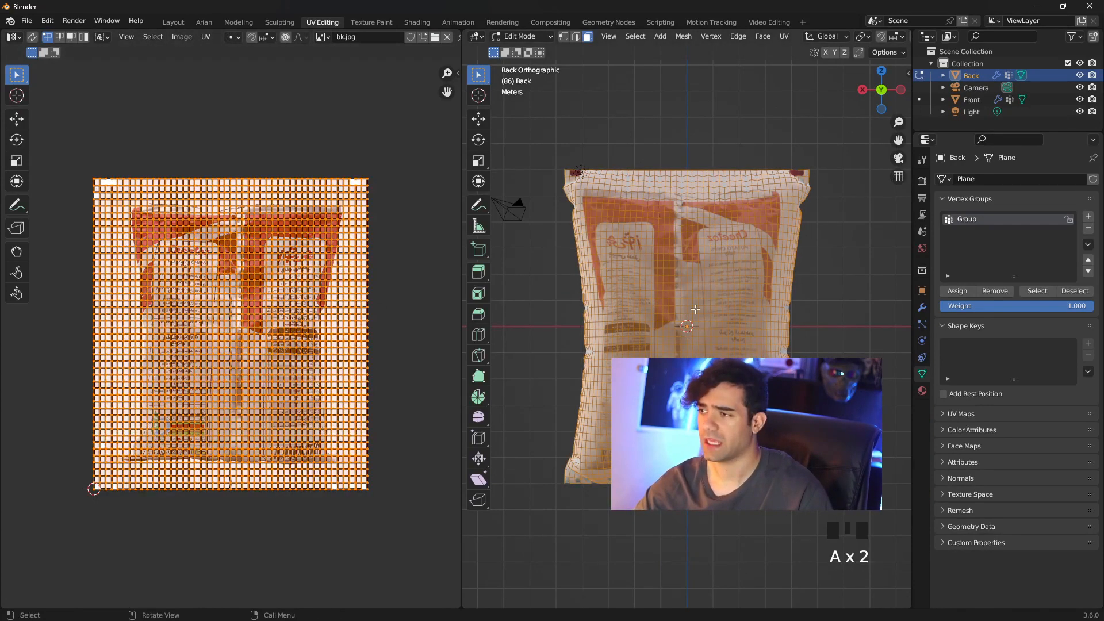
pyautogui.press('u')
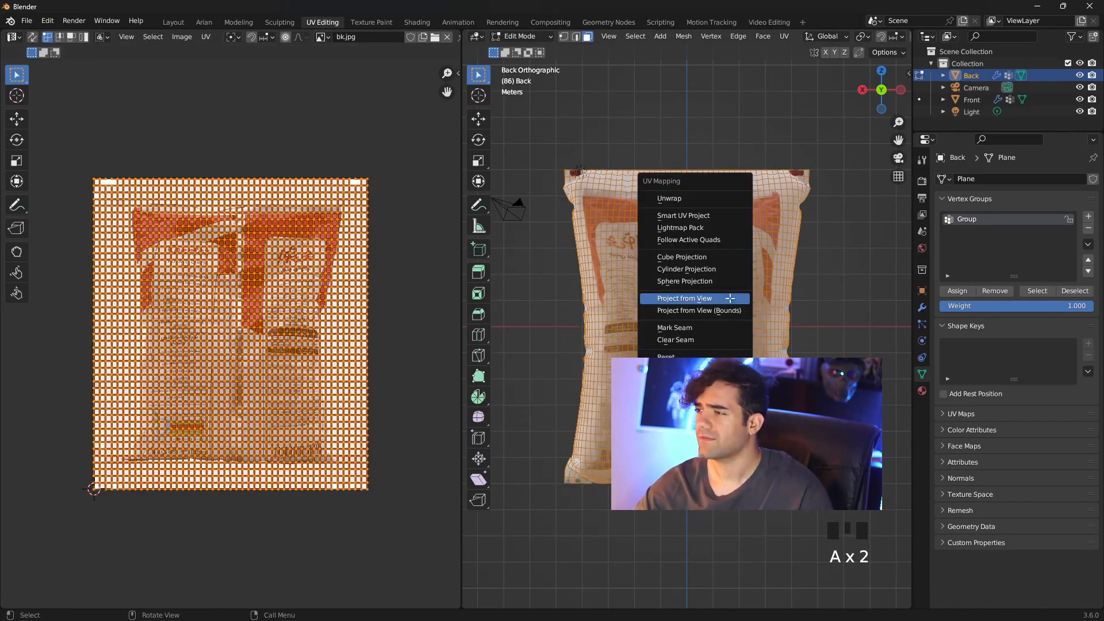
pyautogui.click(729, 294)
# Step: Scale the projected UVs by about 1.7, widen them slightly along X, shift them to fit the bag in bk.jpg, and inspect the textured model
pyautogui.press('s')
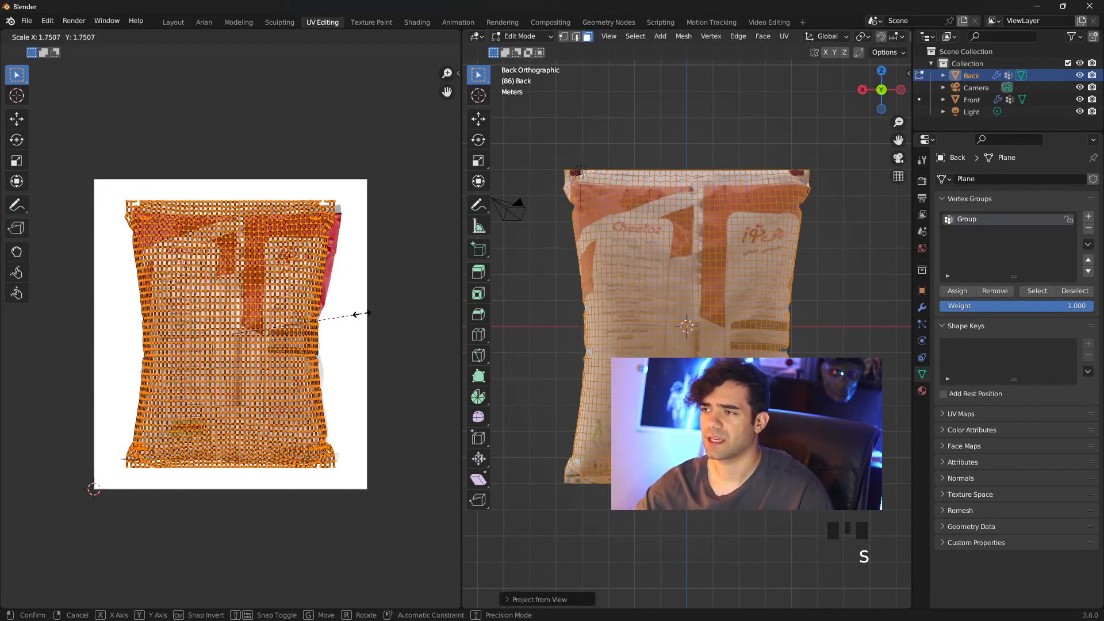
pyautogui.click(362, 312)
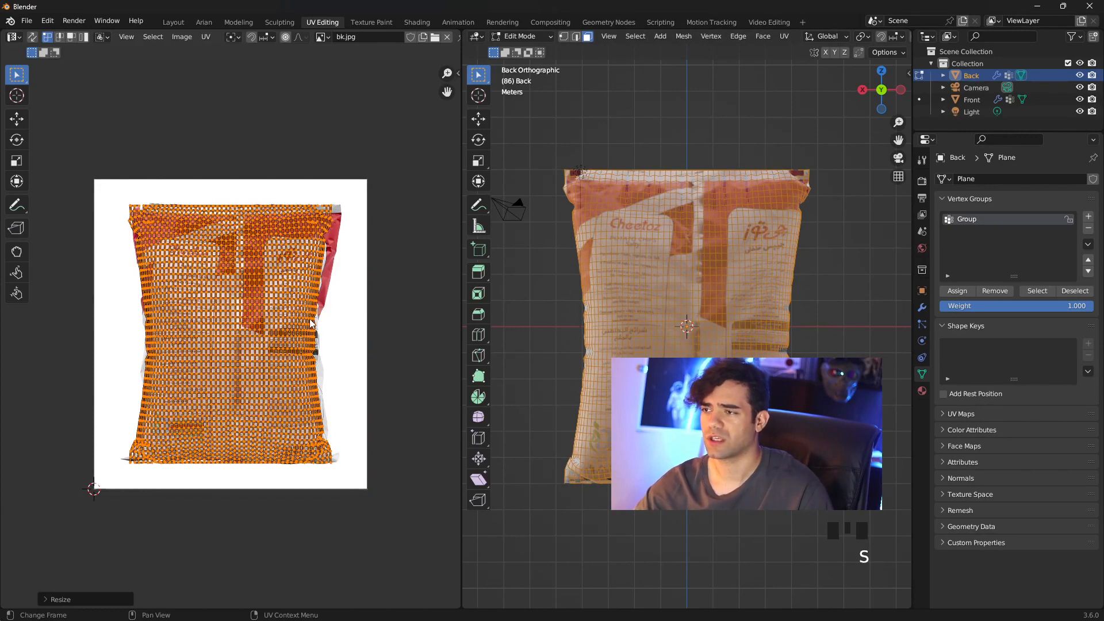
pyautogui.press('g')
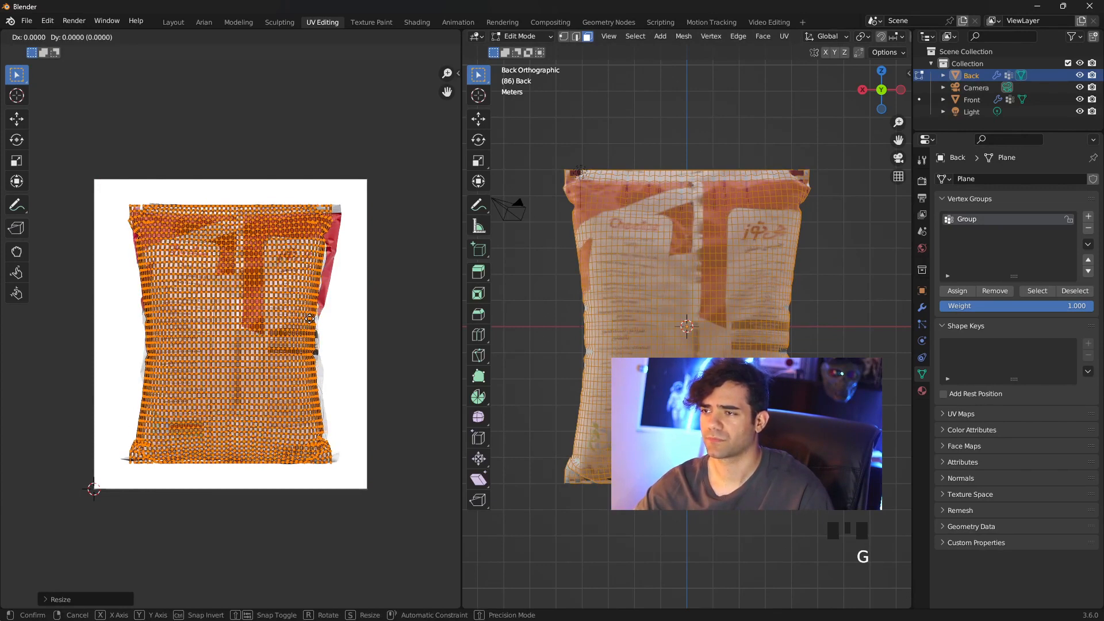
pyautogui.click(309, 318)
pyautogui.press('s')
pyautogui.press('x')
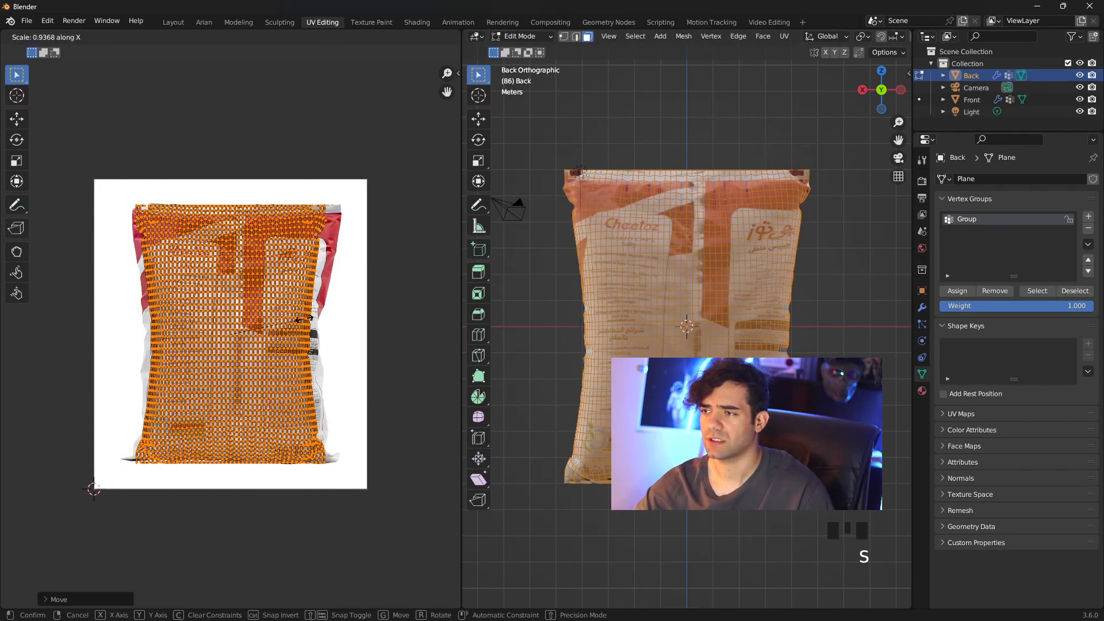
pyautogui.click(317, 319)
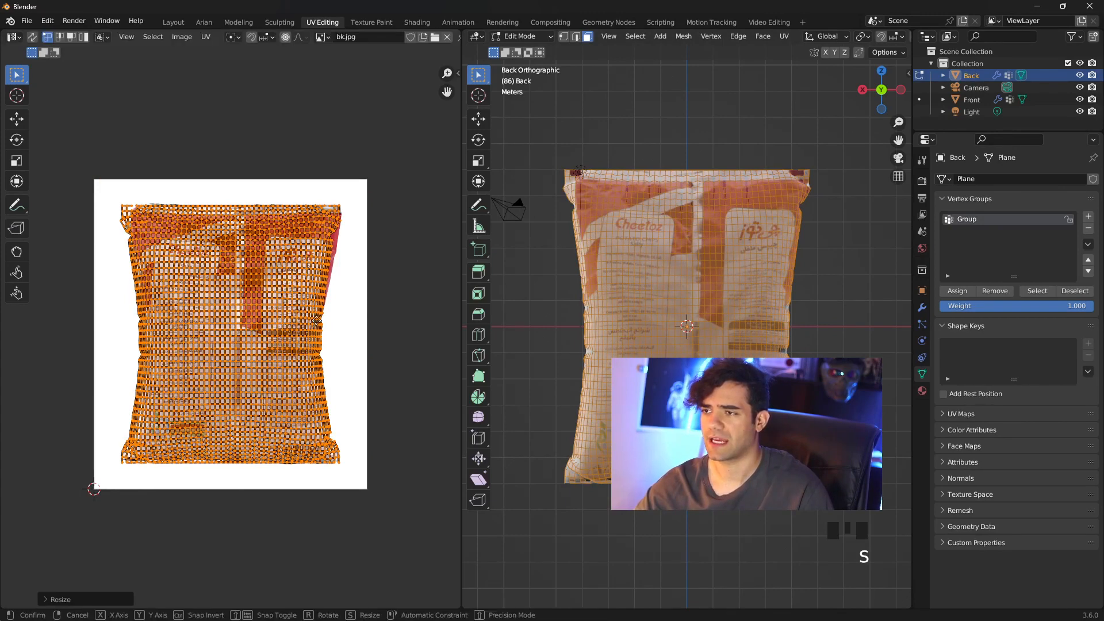
pyautogui.press('g')
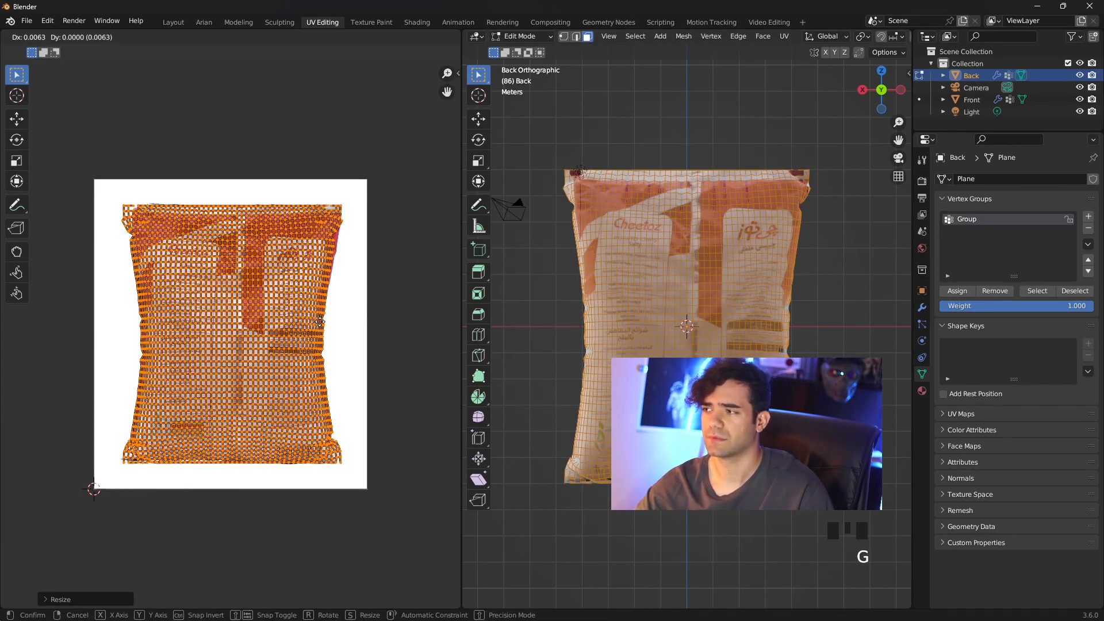
pyautogui.click(321, 325)
pyautogui.click(199, 23)
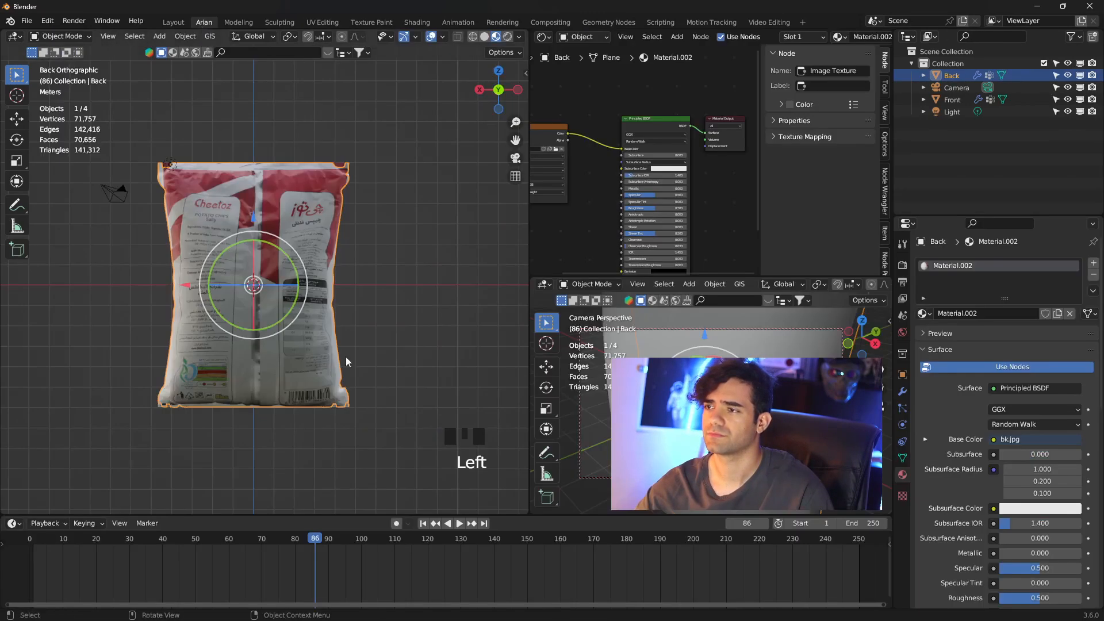
pyautogui.moveTo(346, 356); pyautogui.dragTo(552, 340, button='middle')
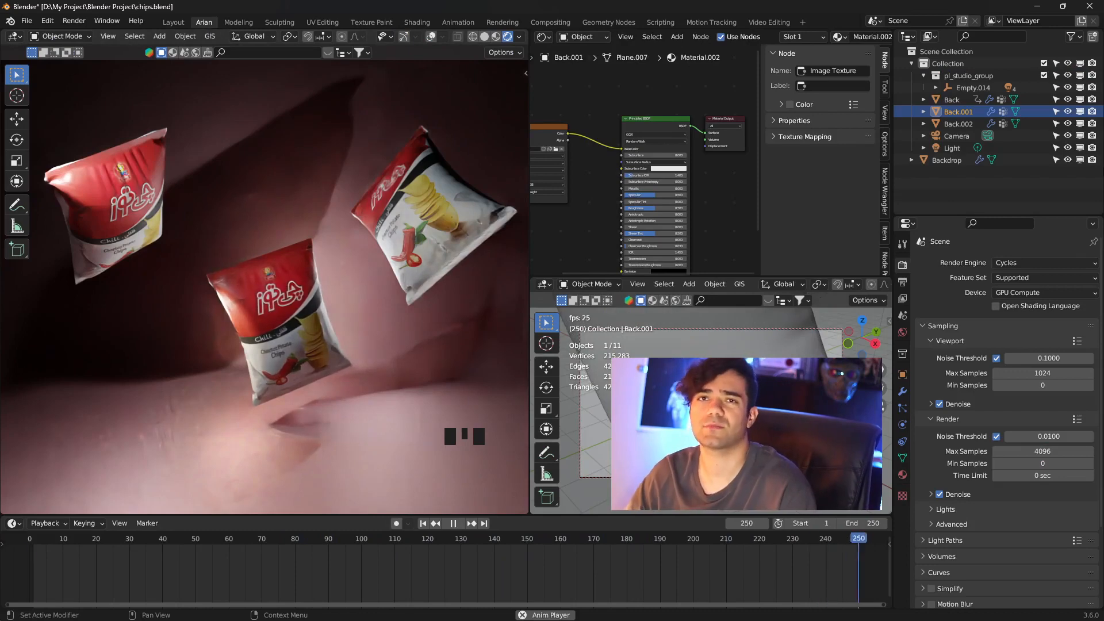